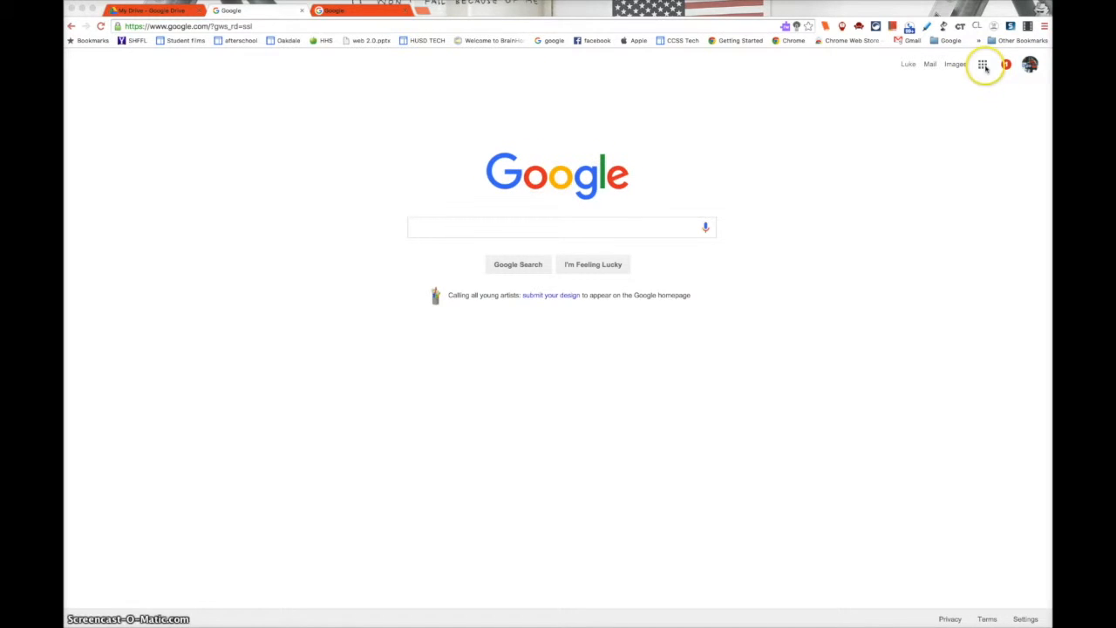
# - Go to Google Drive from the Google homepage and create a new blank Google Form
pyautogui.click(983, 64)
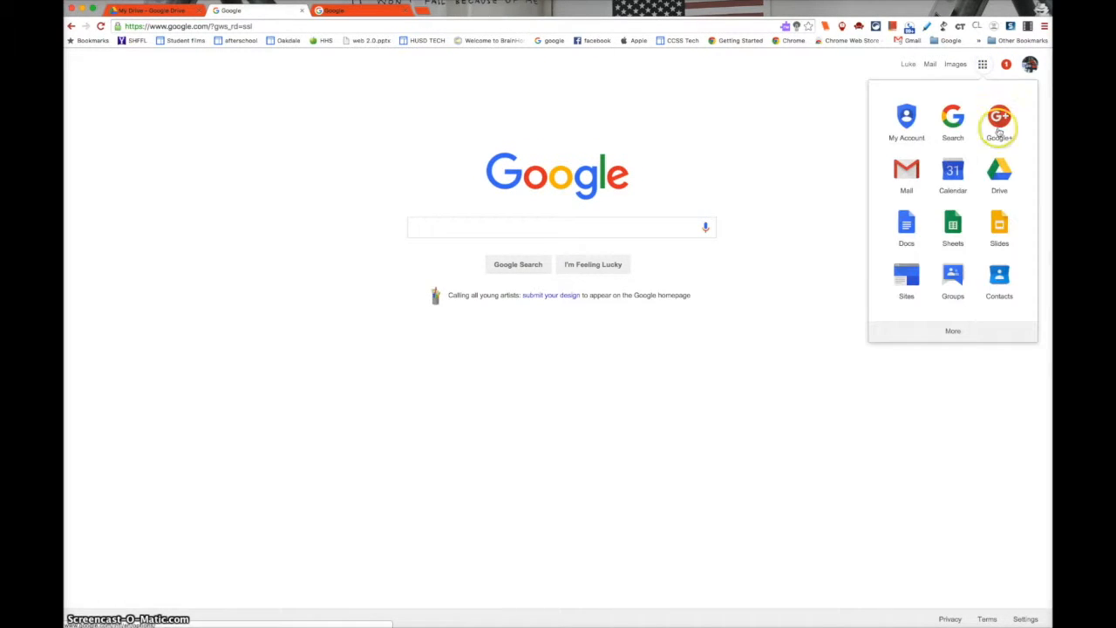
pyautogui.click(1001, 171)
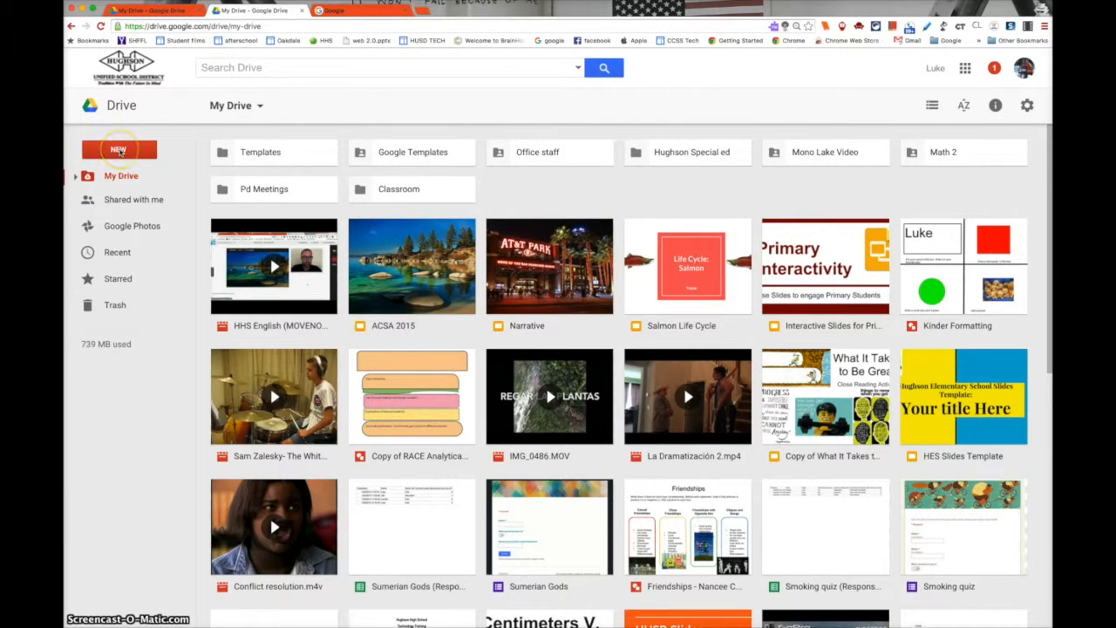
pyautogui.click(119, 151)
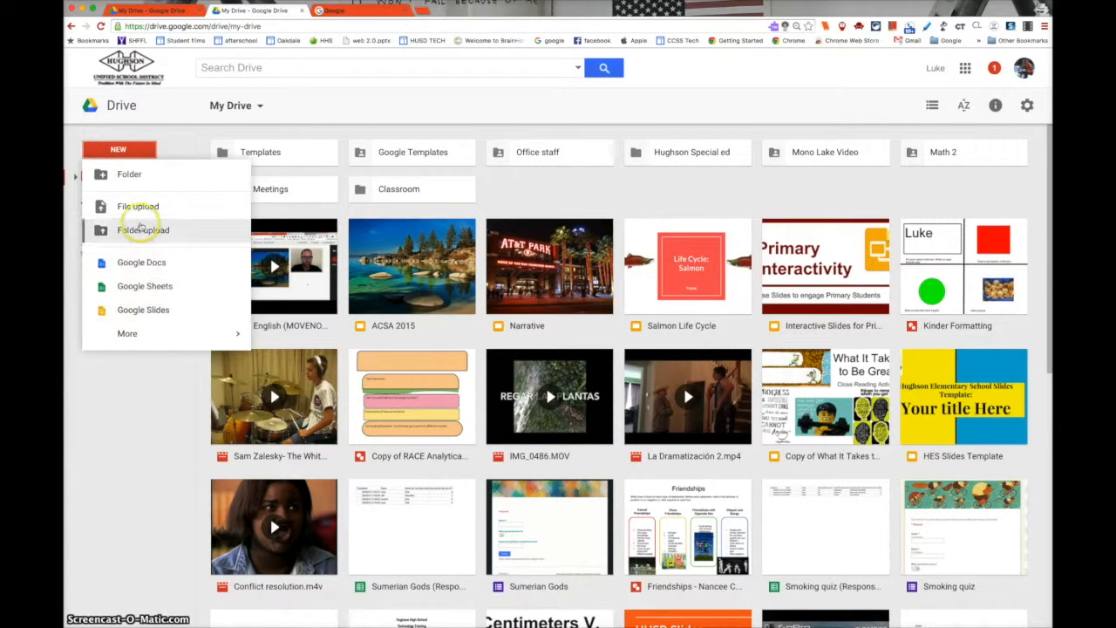
pyautogui.moveTo(128, 334)
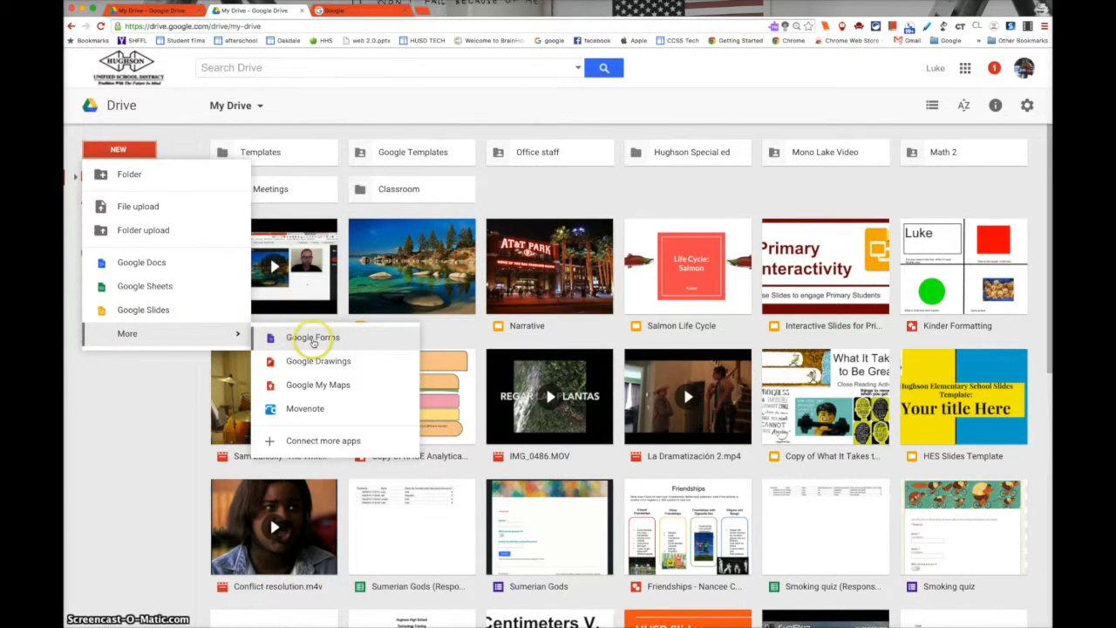
pyautogui.click(313, 340)
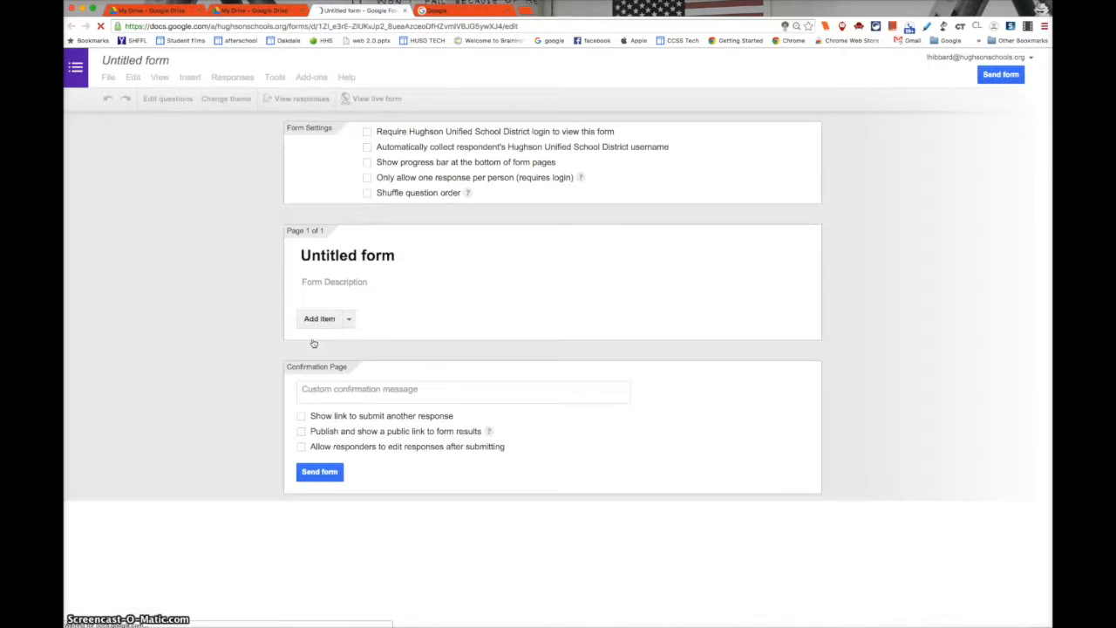
pyautogui.click(317, 320)
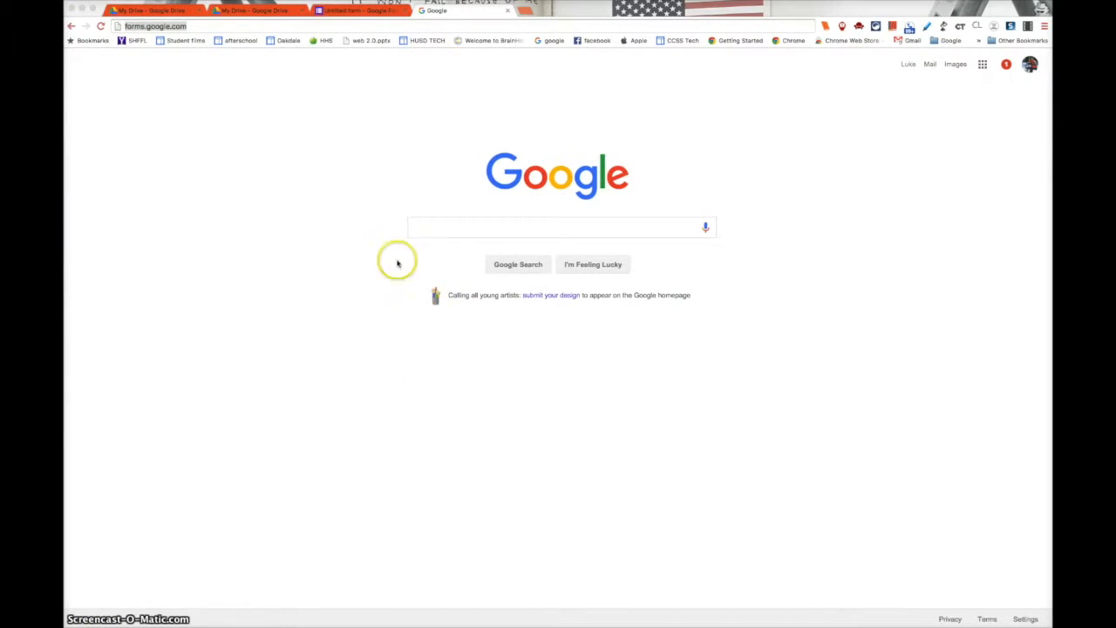
# - Go to forms.google.com in the other Google page and create a second blank form
pyautogui.click(210, 26)
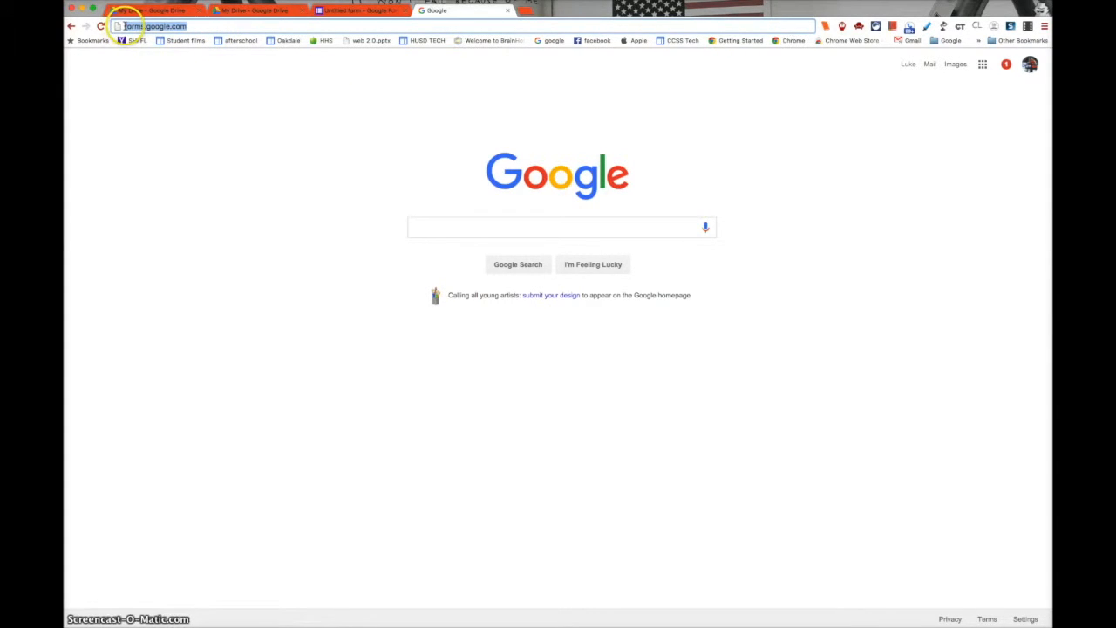
pyautogui.click(206, 27)
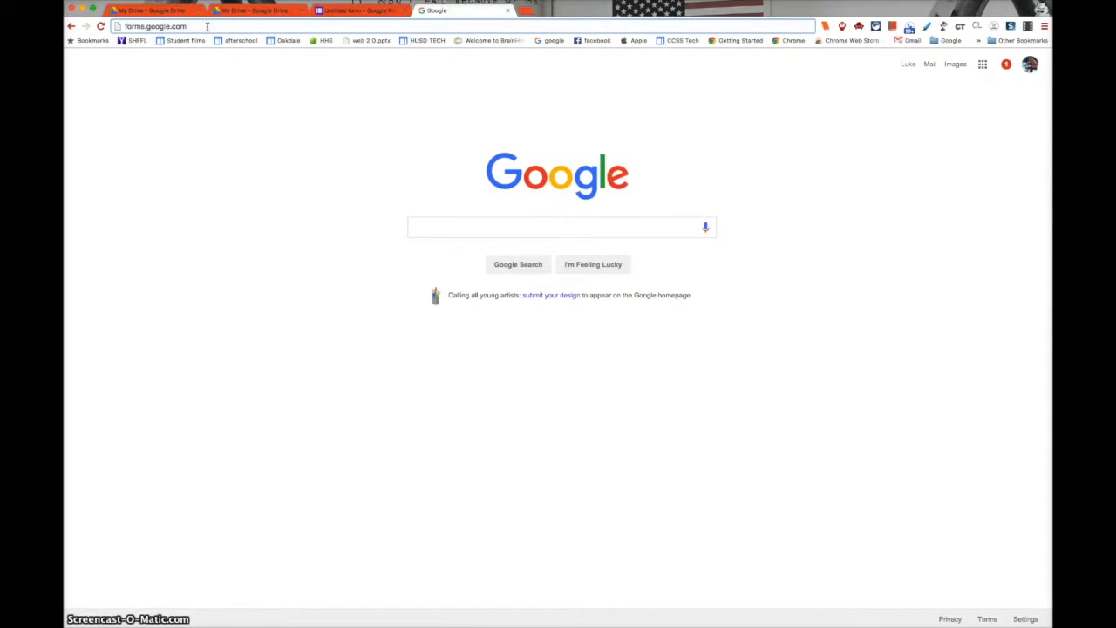
pyautogui.press('Return')
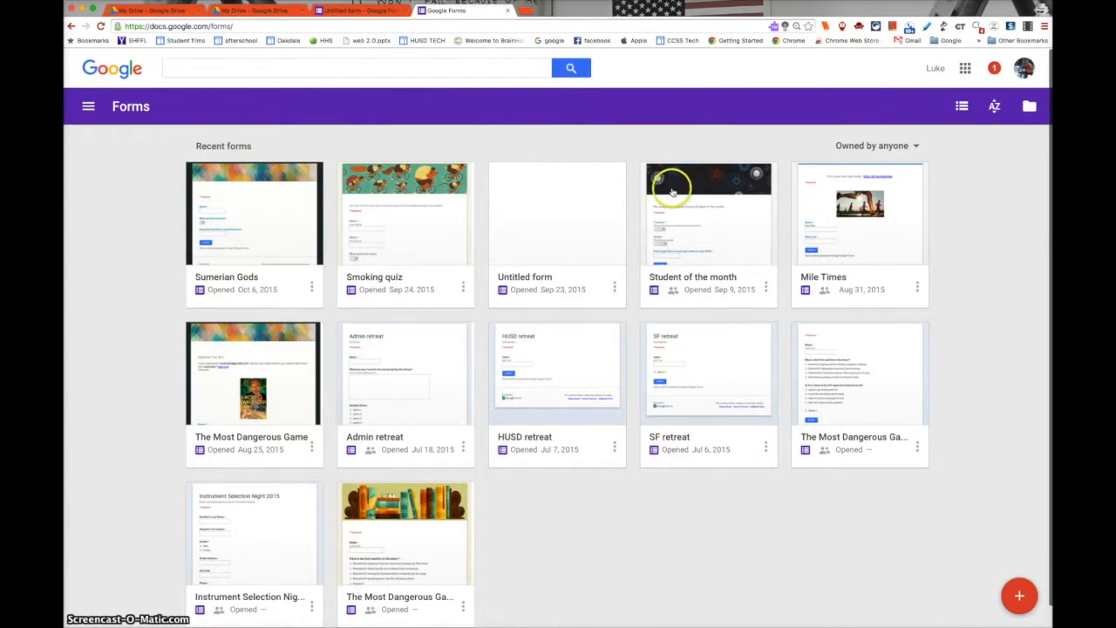
pyautogui.click(1019, 597)
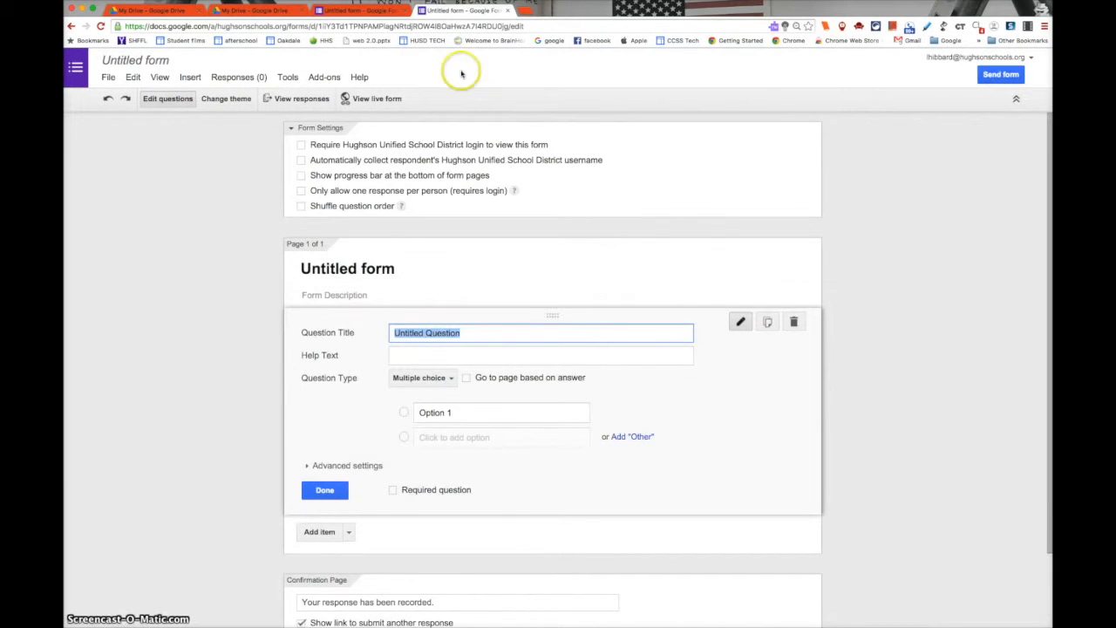
# - Compare the two untitled forms and return to the one created from Drive
pyautogui.click(348, 13)
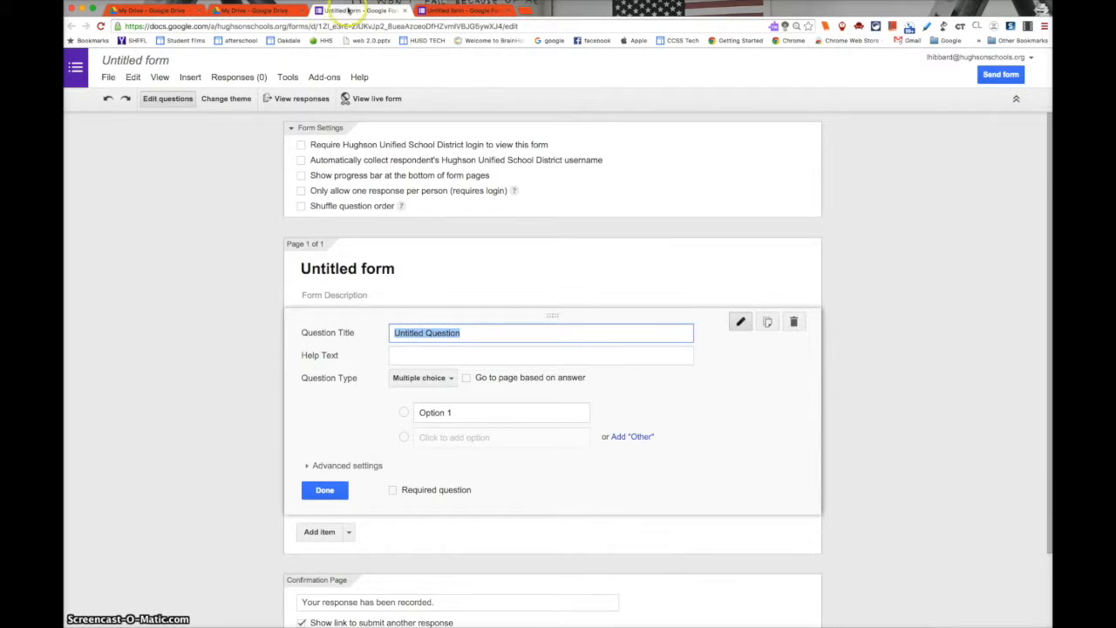
pyautogui.click(456, 12)
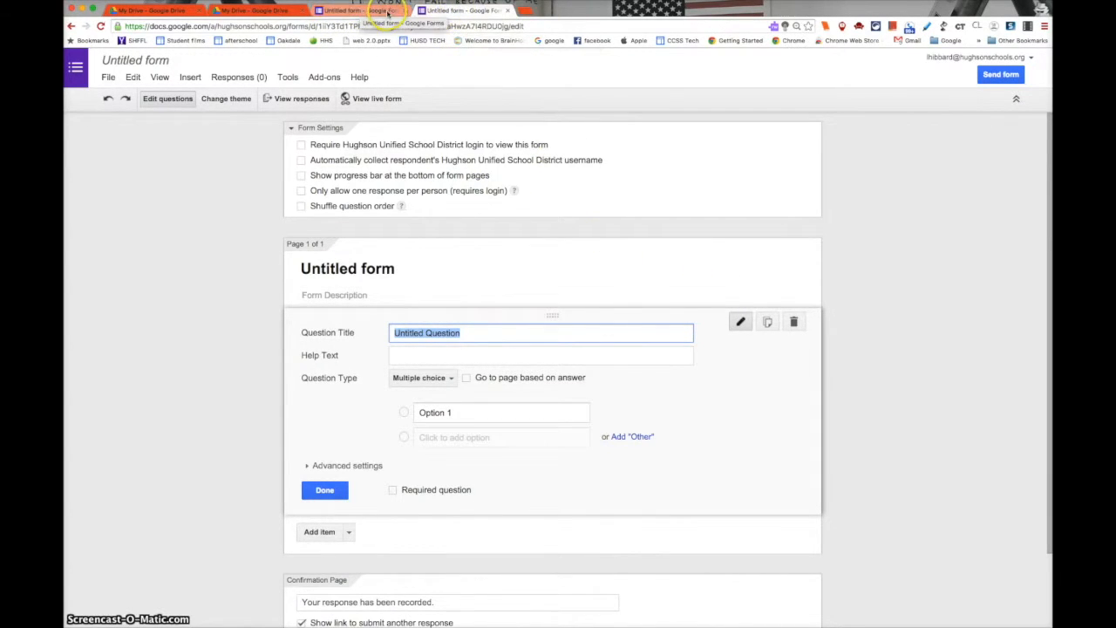
pyautogui.click(360, 12)
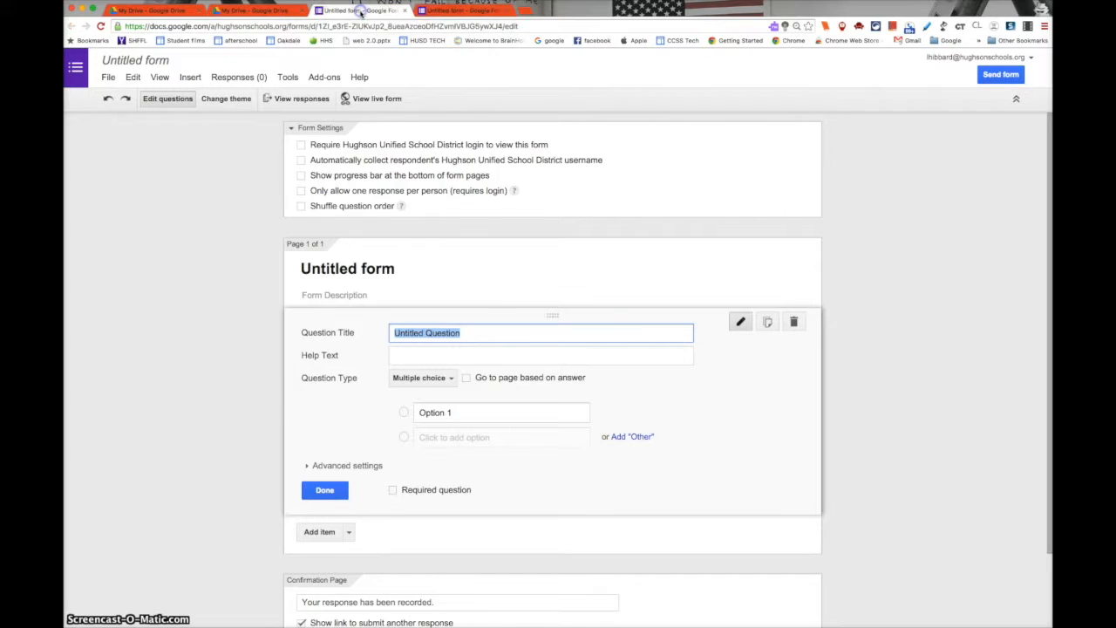
pyautogui.click(466, 10)
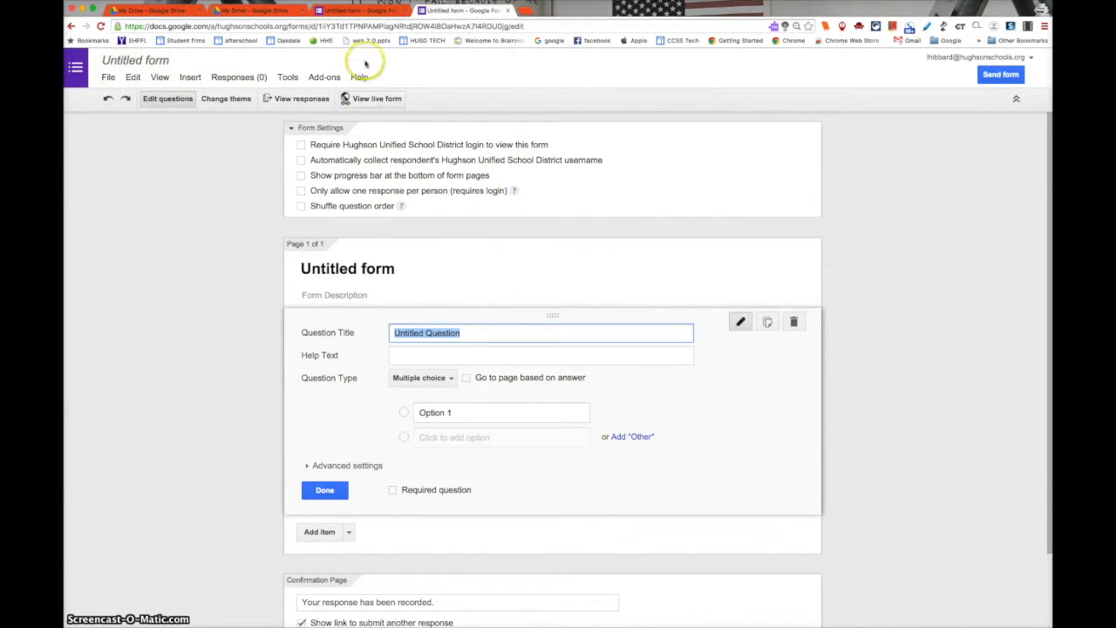
pyautogui.click(363, 11)
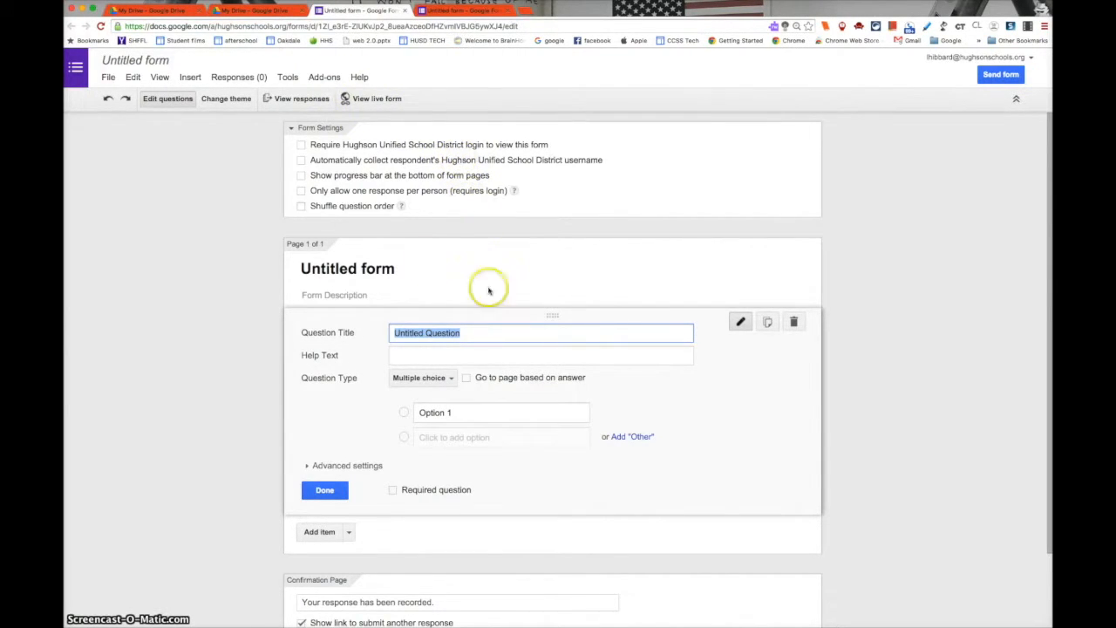
pyautogui.click(131, 322)
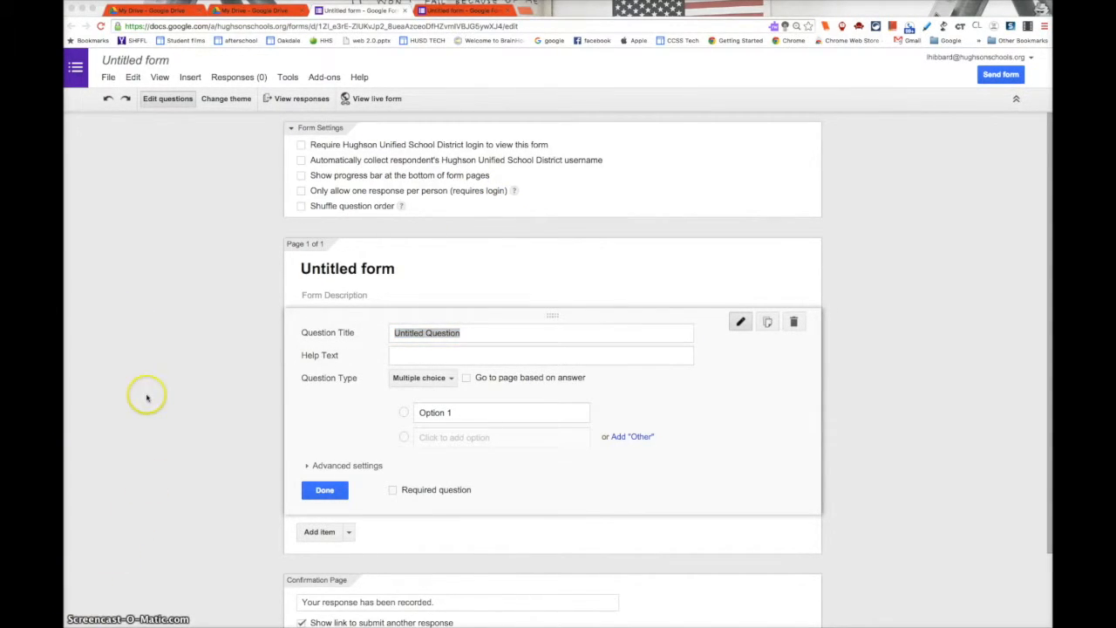
# - Rename the untitled form as "HUSD Demo Form"
pyautogui.click(149, 59)
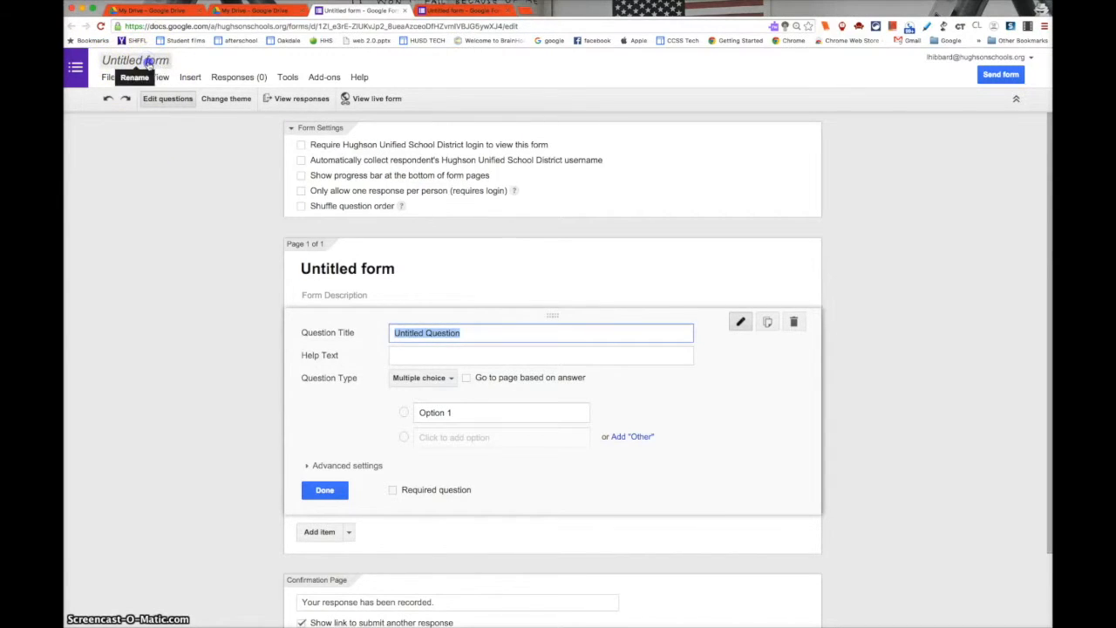
pyautogui.click(148, 61)
pyautogui.write('HUSD')
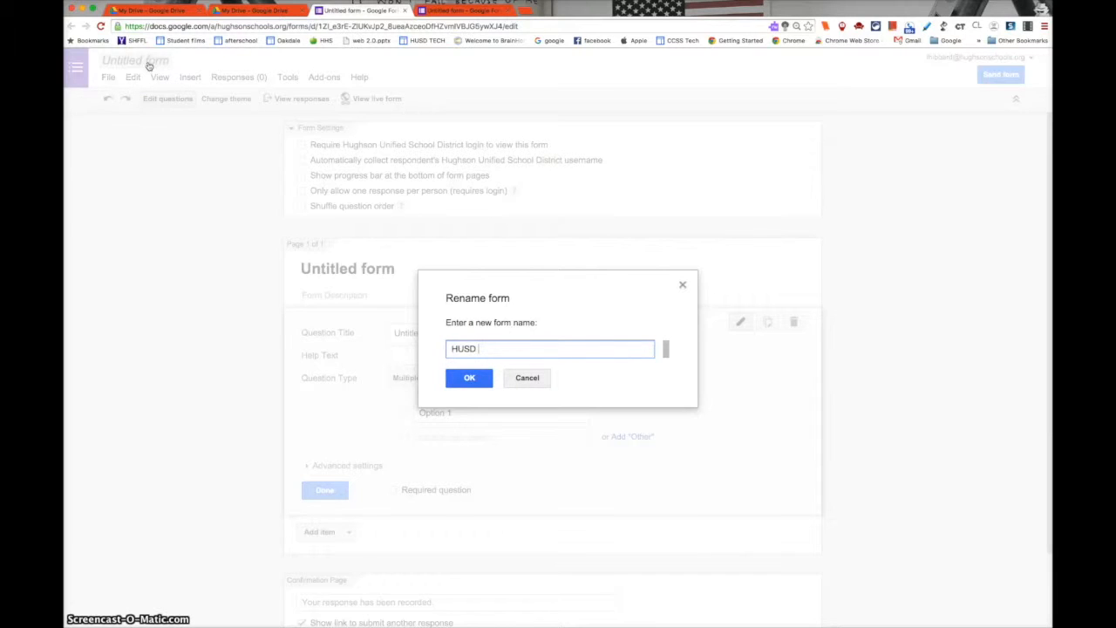
pyautogui.write(' Demo Form')
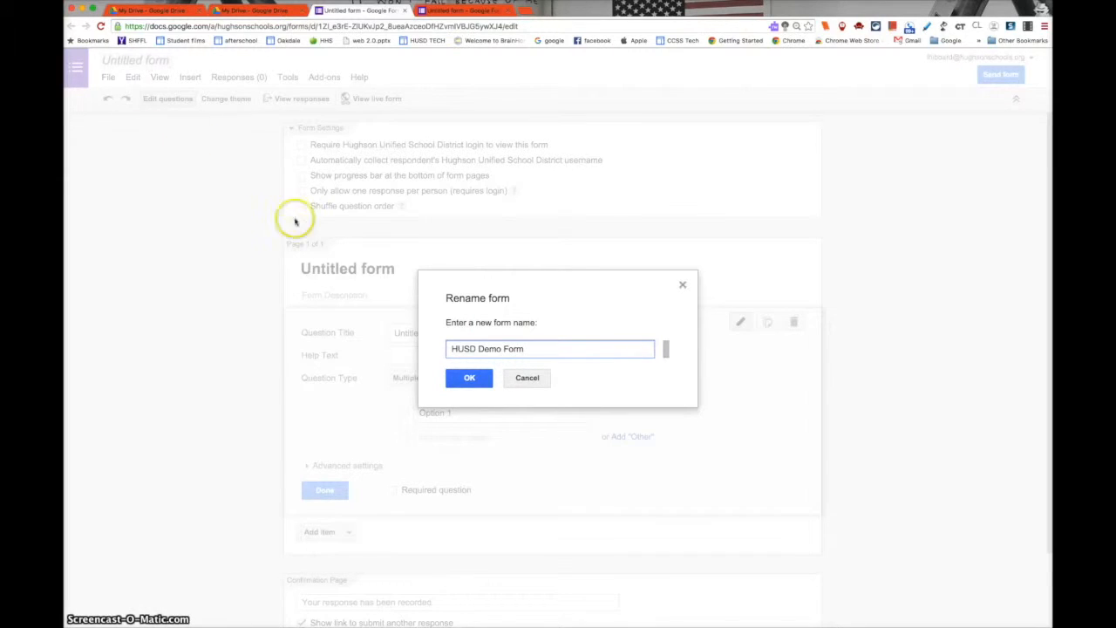
pyautogui.click(467, 378)
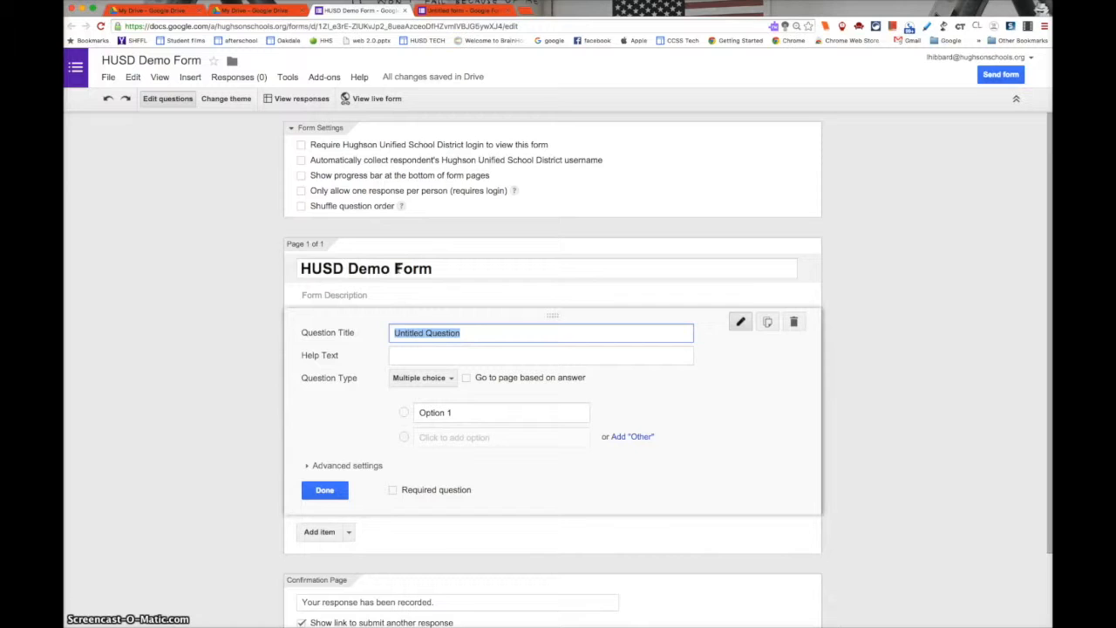
# - Enter "Instructions......" as the form description
pyautogui.click(319, 296)
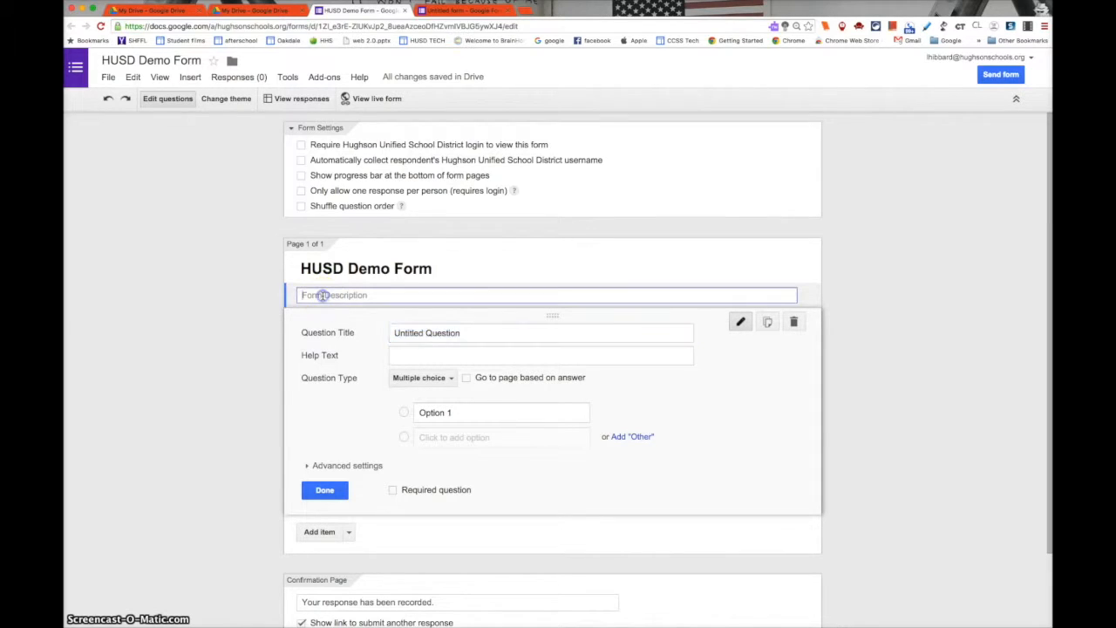
pyautogui.write('Instructions......')
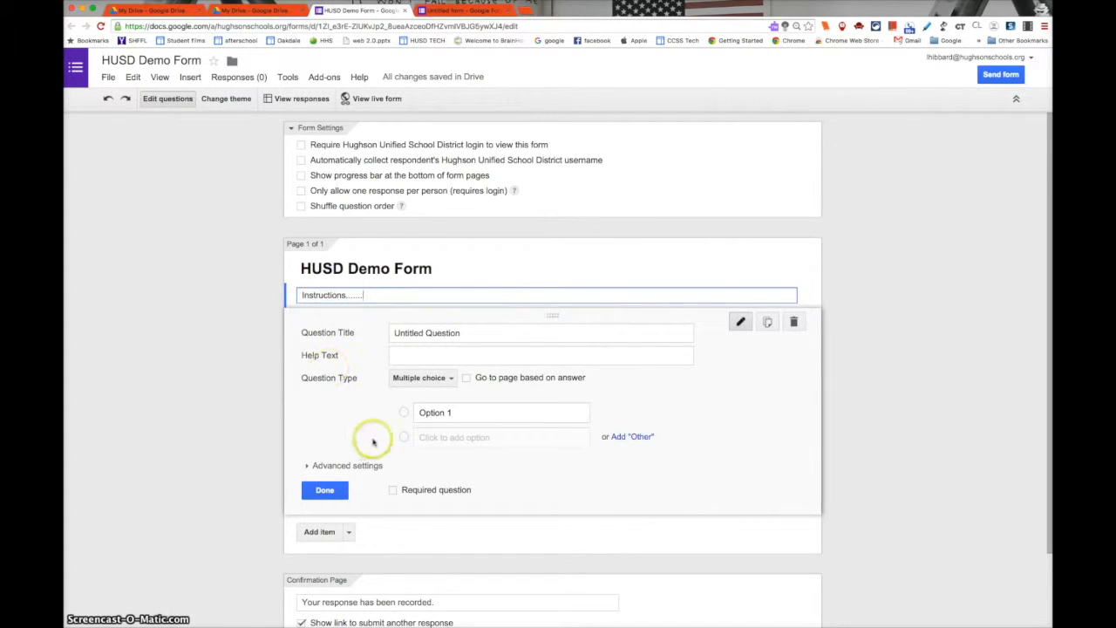
pyautogui.click(407, 295)
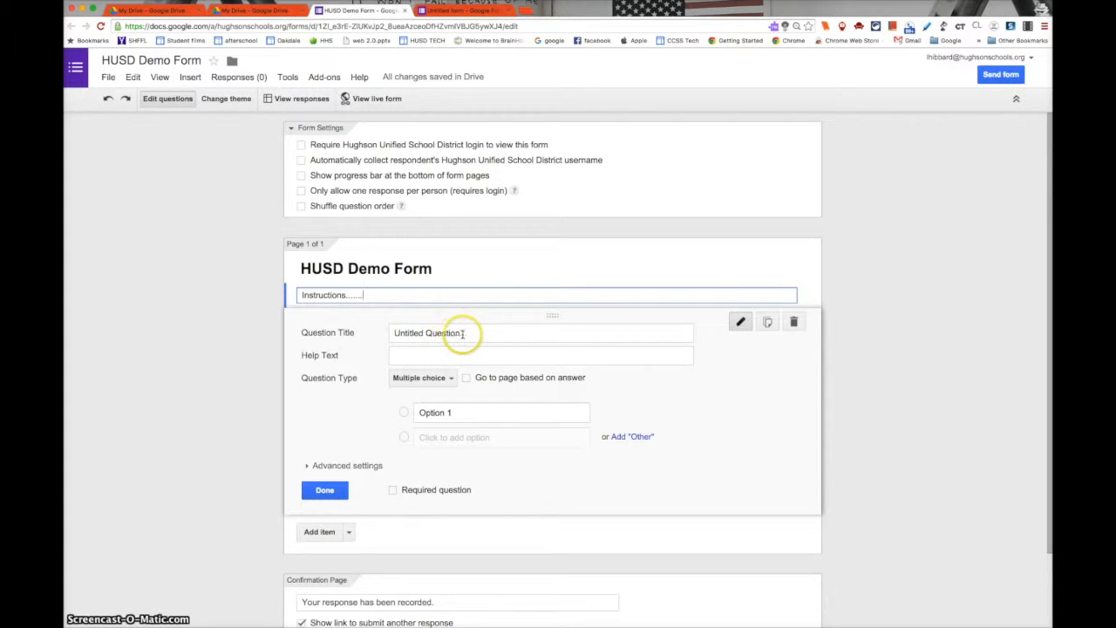
# - Title the first question "question......" and give it the help text "Choose one response"
pyautogui.moveTo(463, 333); pyautogui.dragTo(386, 333)
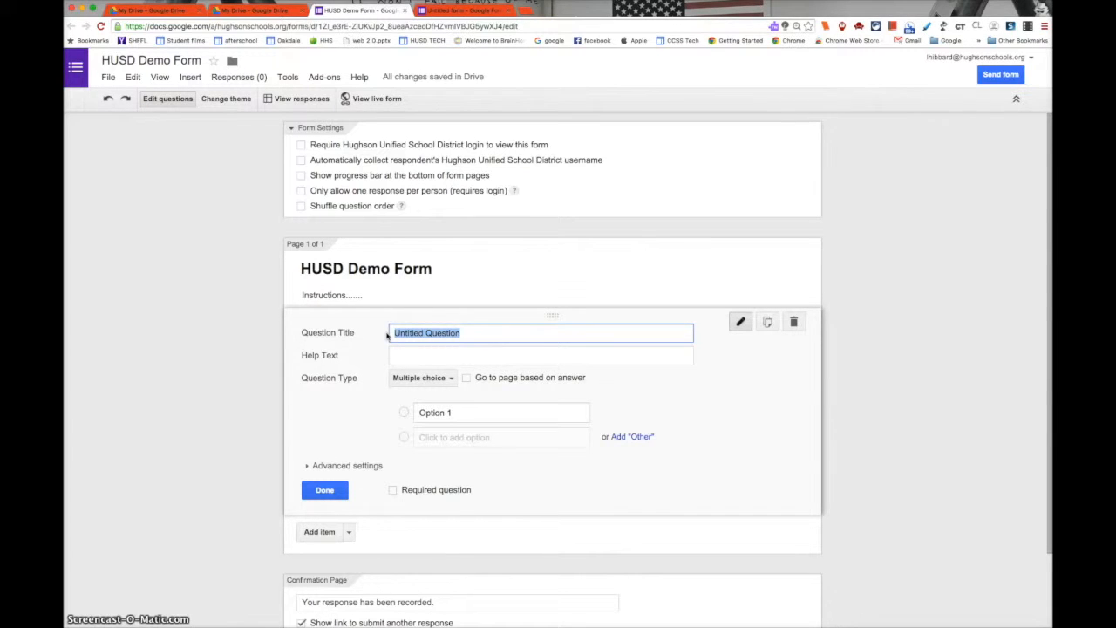
pyautogui.write('Q')
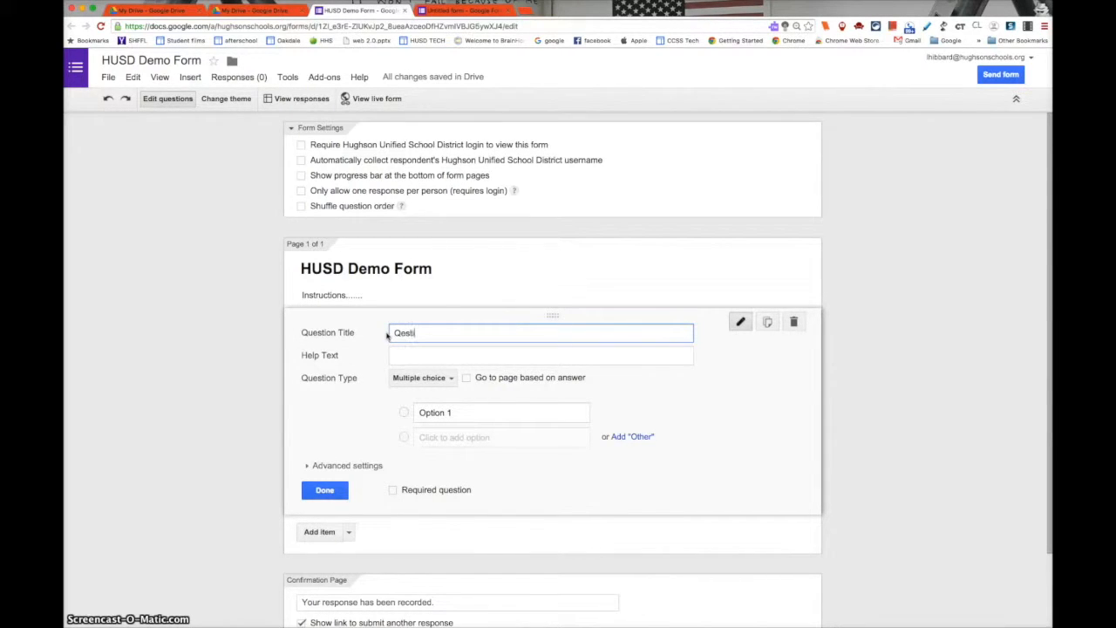
pyautogui.press('BackSpace')
pyautogui.write('qu')
pyautogui.click(418, 354)
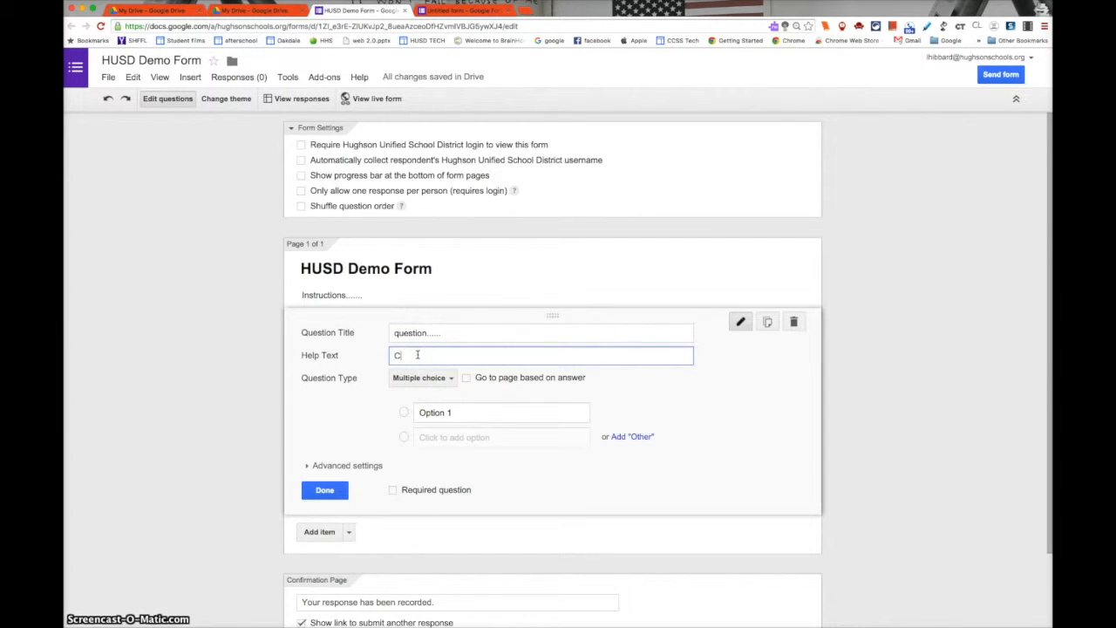
pyautogui.write('hoose one response')
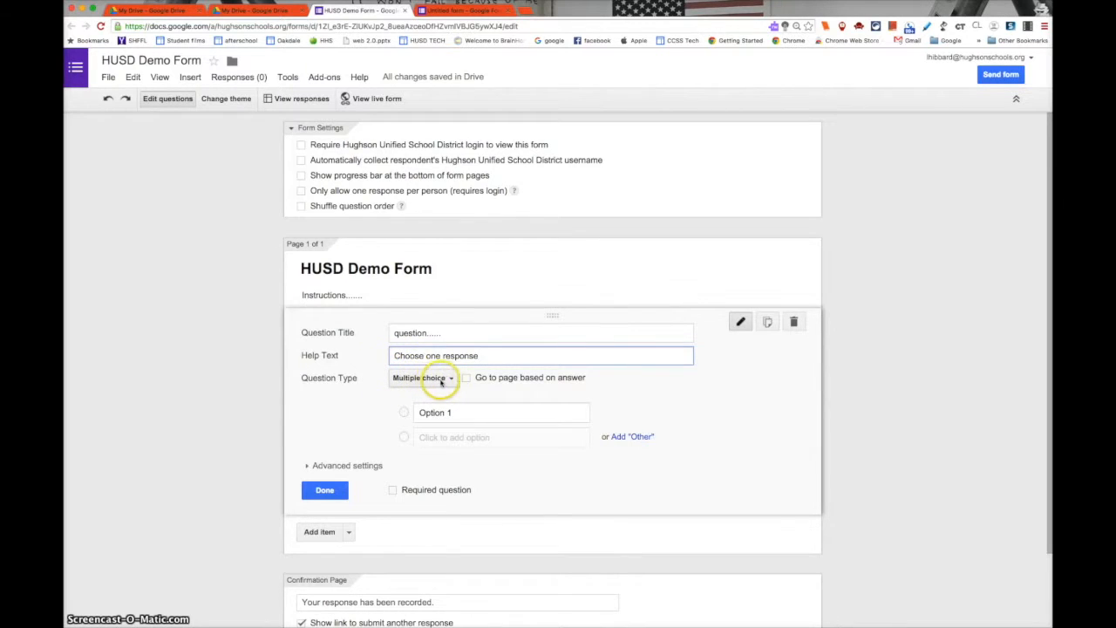
# - Keep the question type as Multiple choice with answers Option 1 to Option 4, and make the question required
pyautogui.click(452, 380)
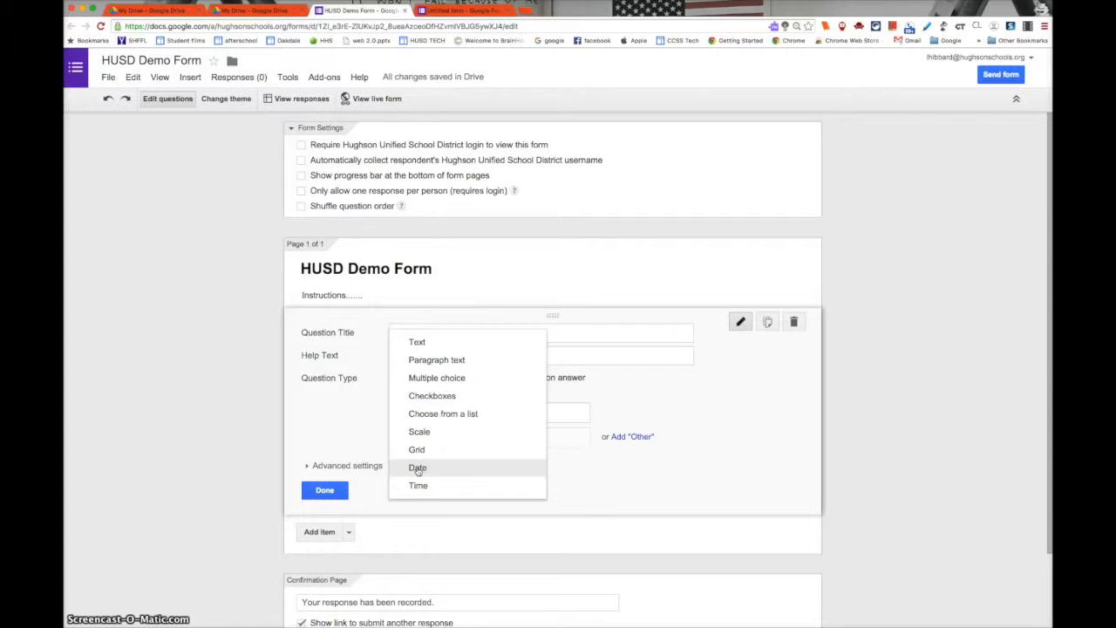
pyautogui.click(427, 378)
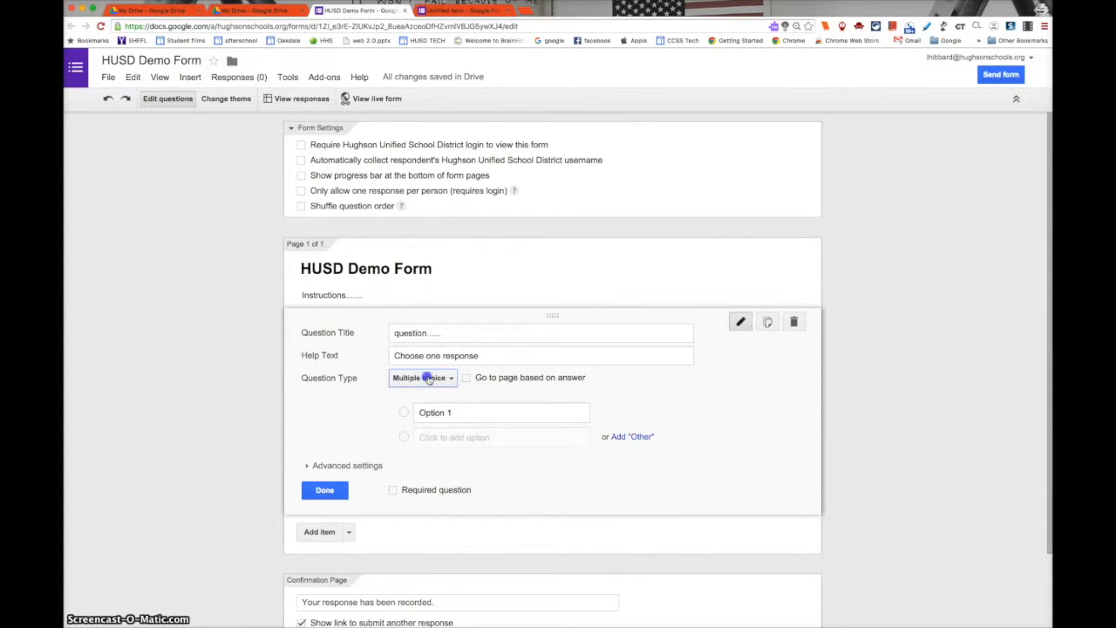
pyautogui.click(455, 413)
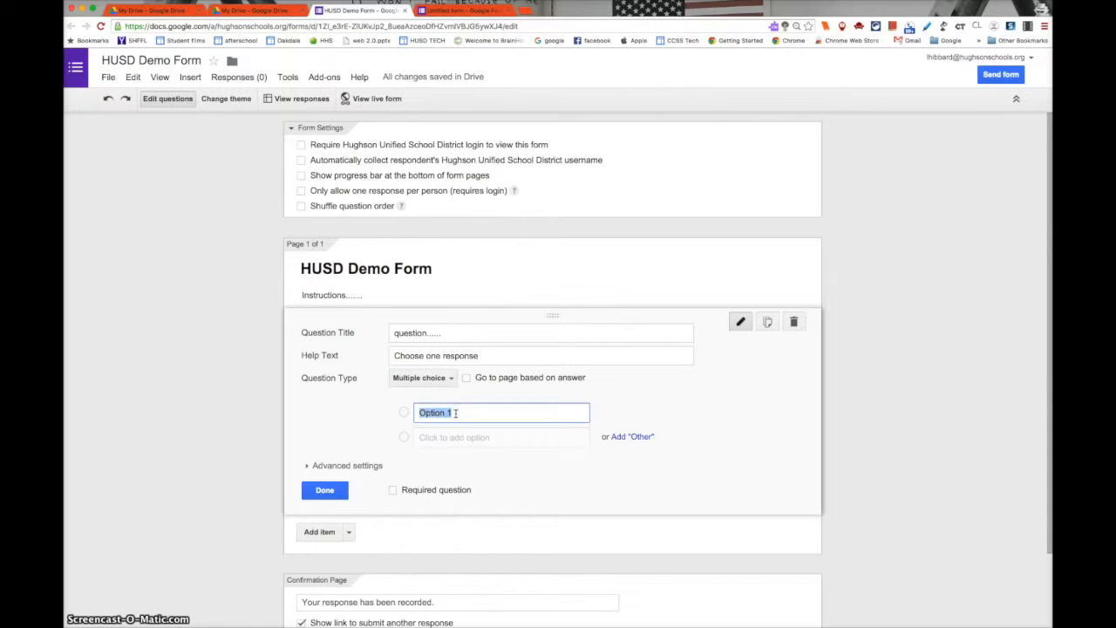
pyautogui.click(507, 440)
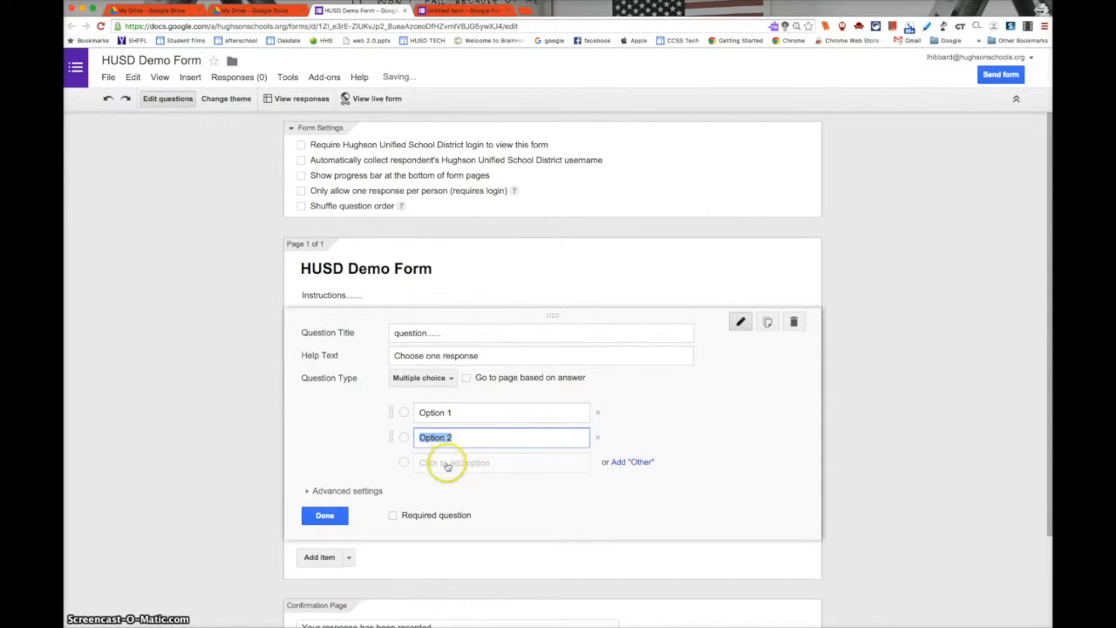
pyautogui.click(449, 463)
pyautogui.click(454, 490)
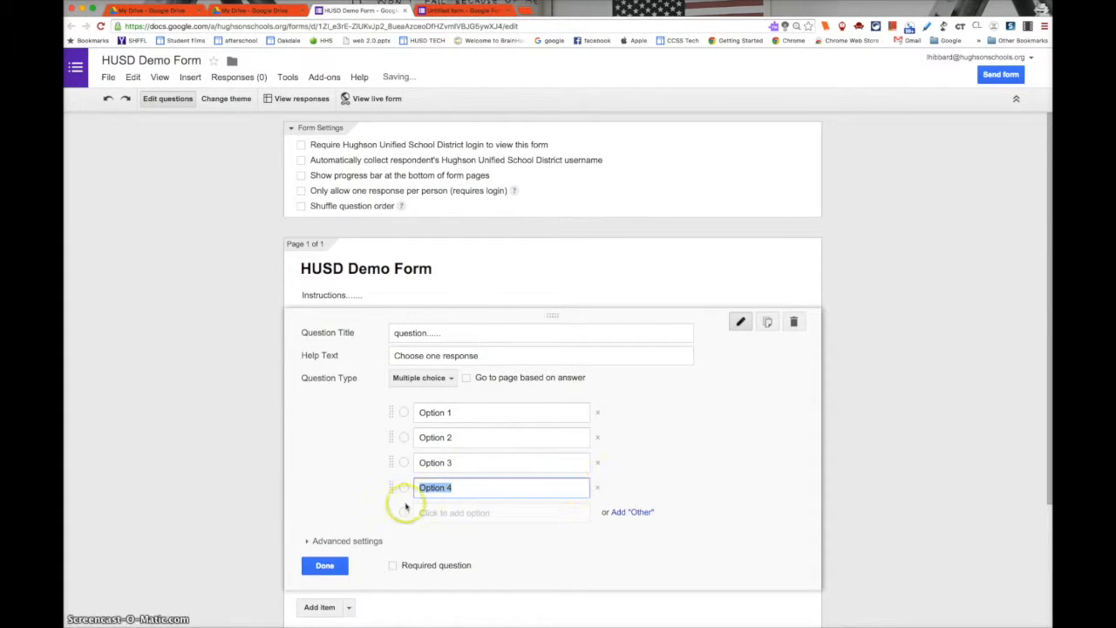
pyautogui.click(393, 566)
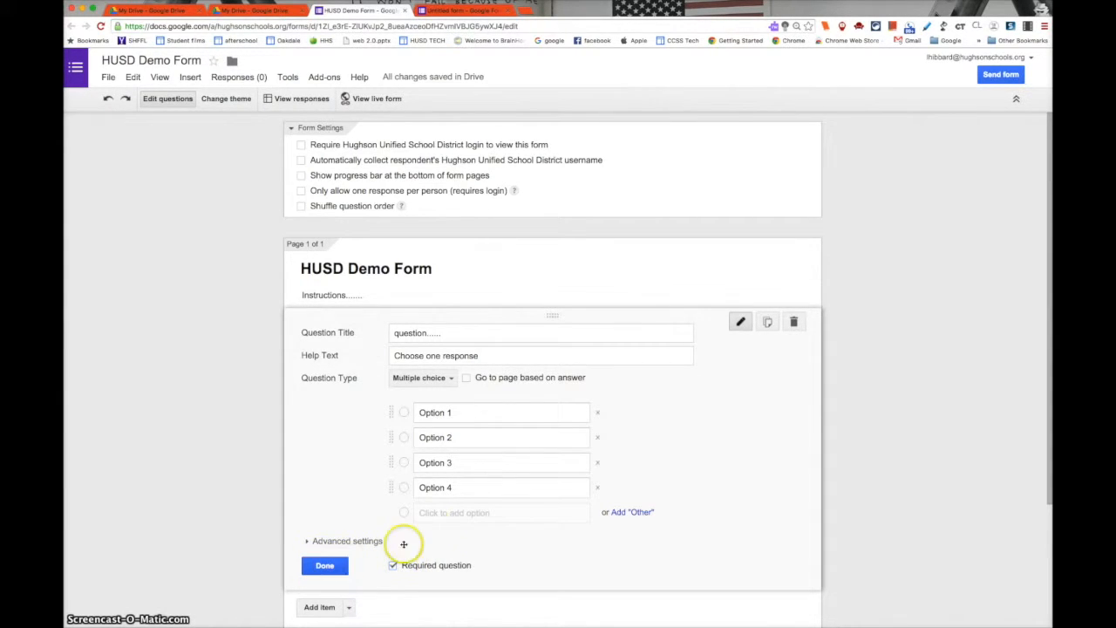
pyautogui.moveTo(393, 333); pyautogui.dragTo(454, 333)
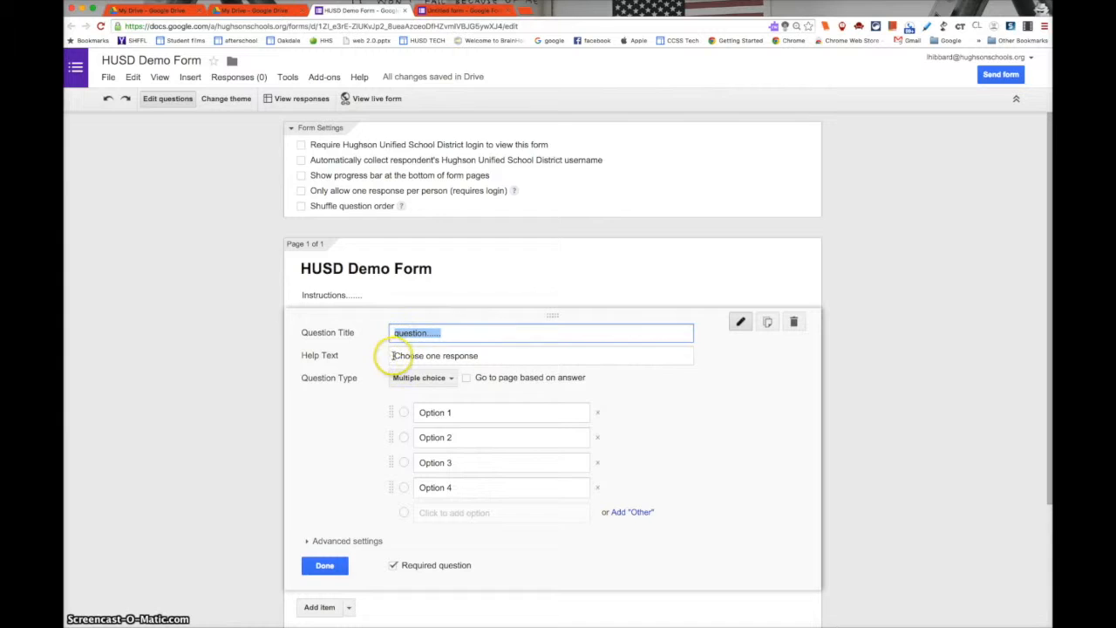
pyautogui.moveTo(393, 355); pyautogui.dragTo(480, 355)
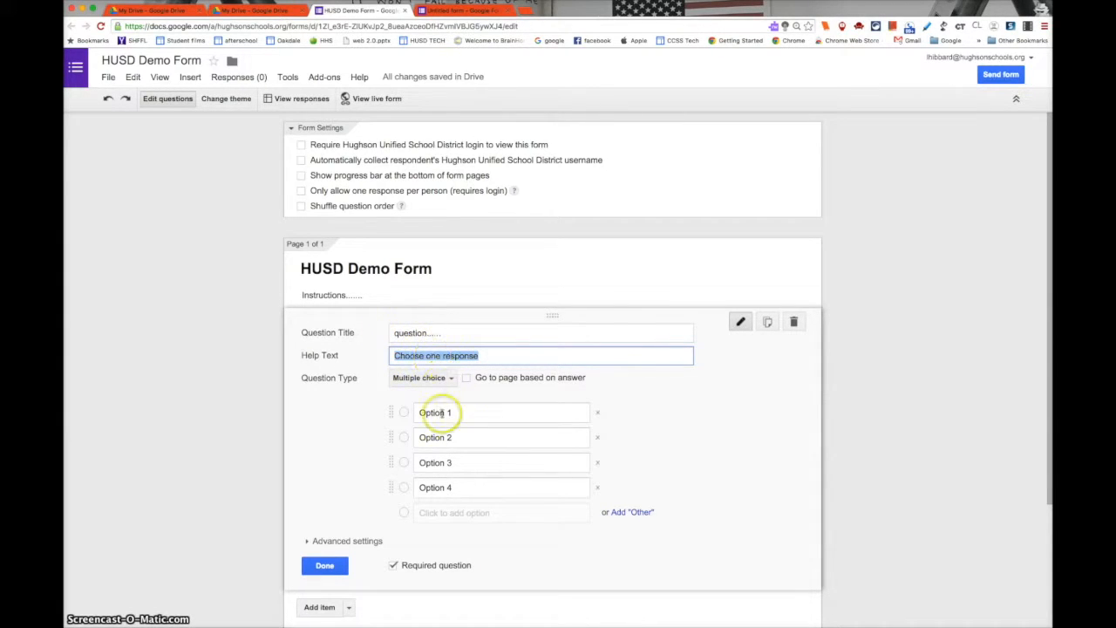
# - Check the available question types, keep Multiple choice, and finish editing the first question
pyautogui.click(450, 379)
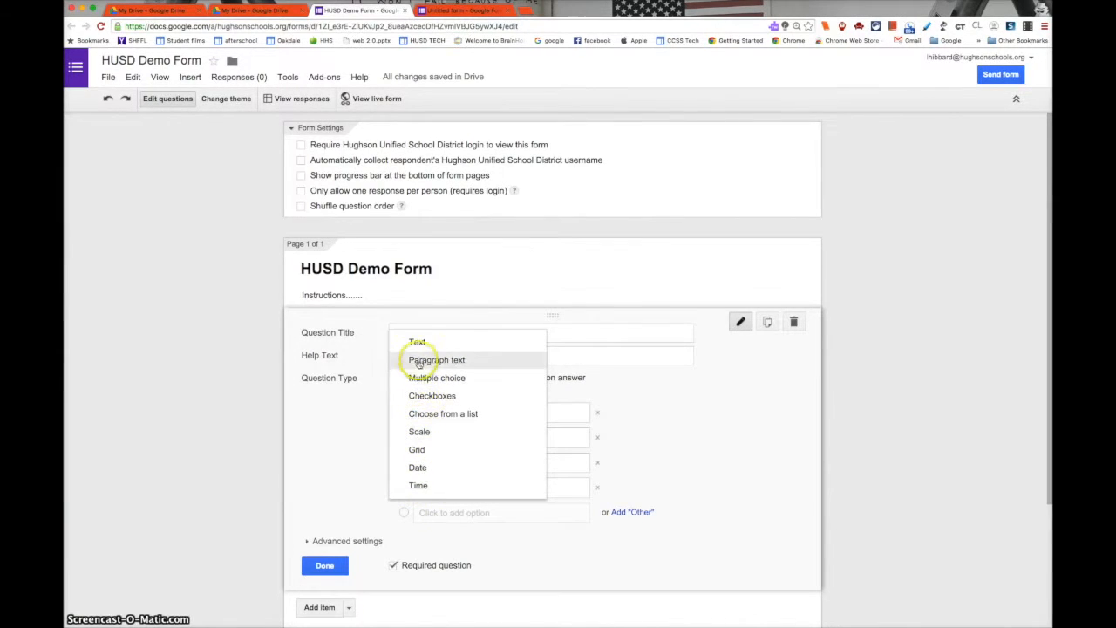
pyautogui.click(324, 565)
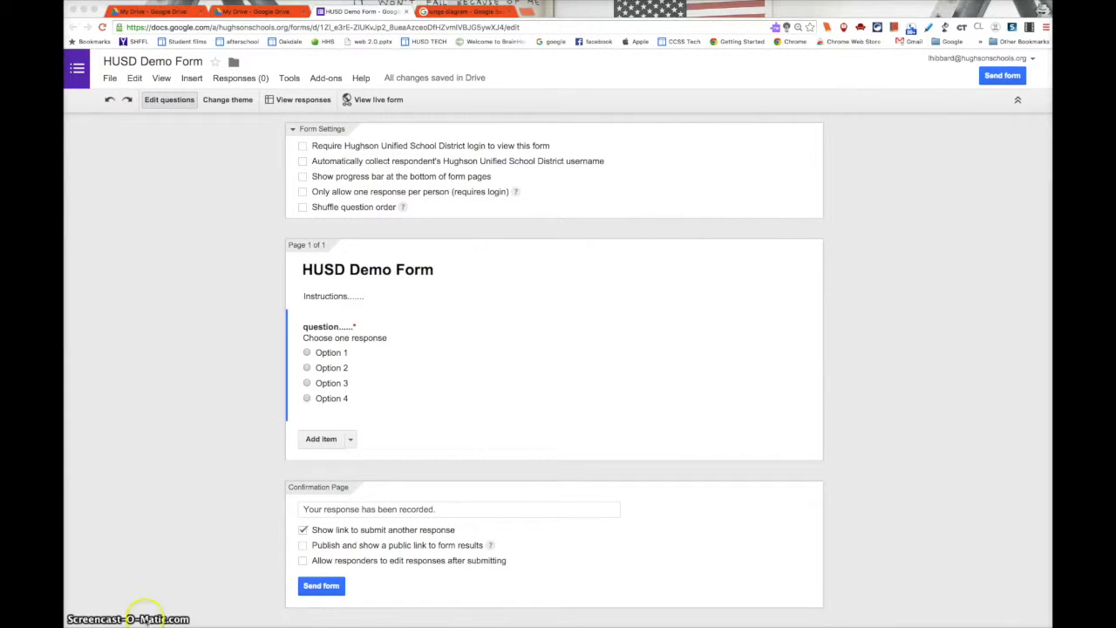
# - Add an image item below the question by uploading the lungs diagram screen shot from the Desktop
pyautogui.click(350, 440)
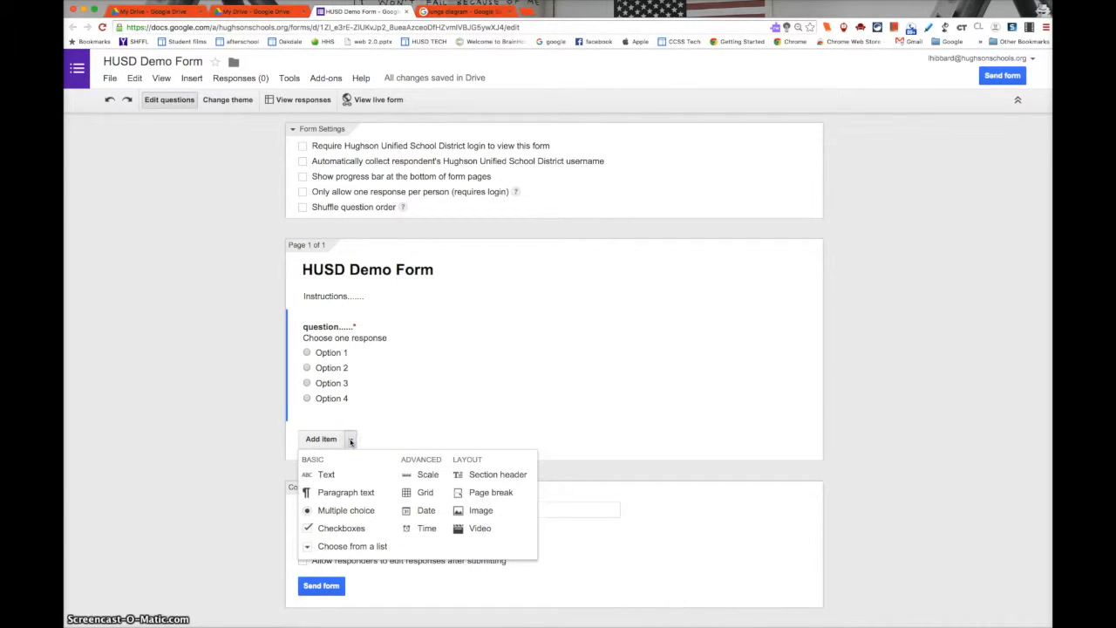
pyautogui.click(473, 510)
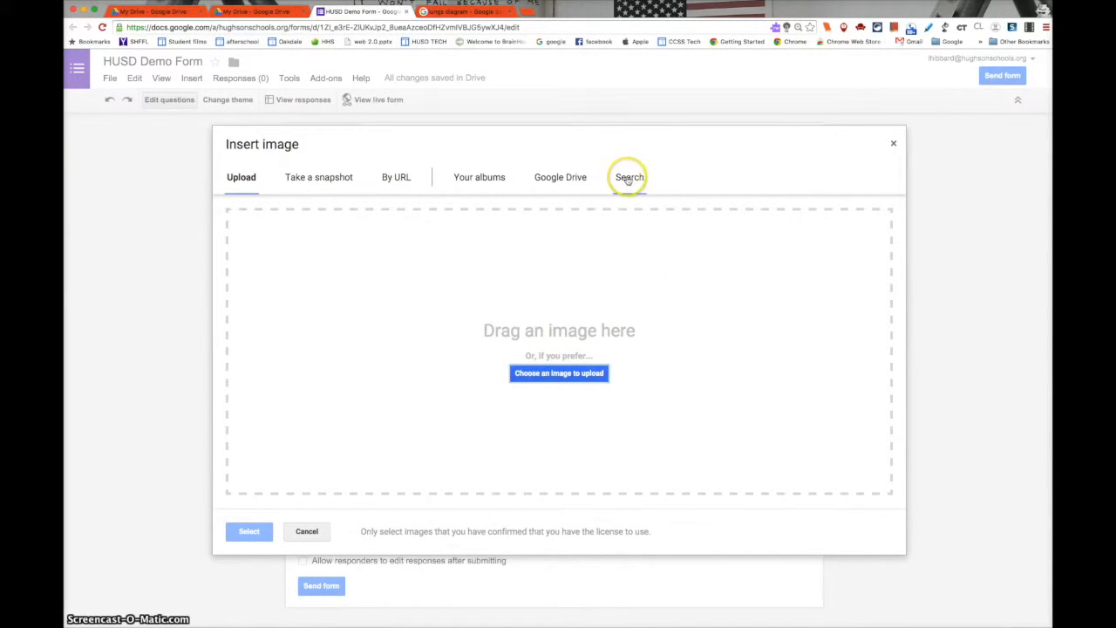
pyautogui.click(541, 377)
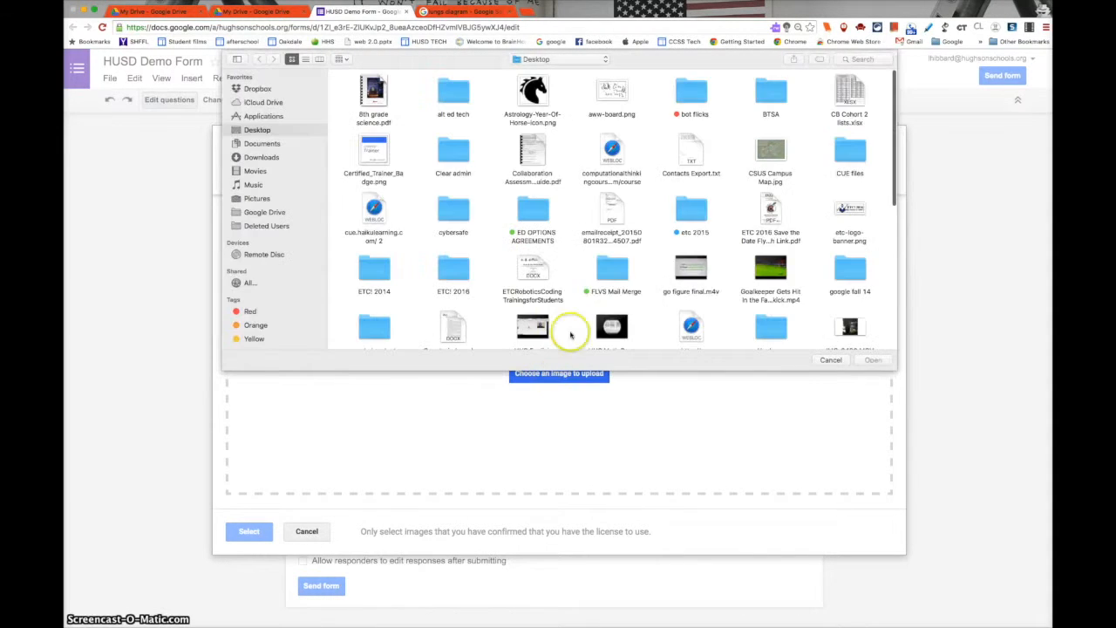
pyautogui.scroll(-5, 610, 253)
pyautogui.click(373, 255)
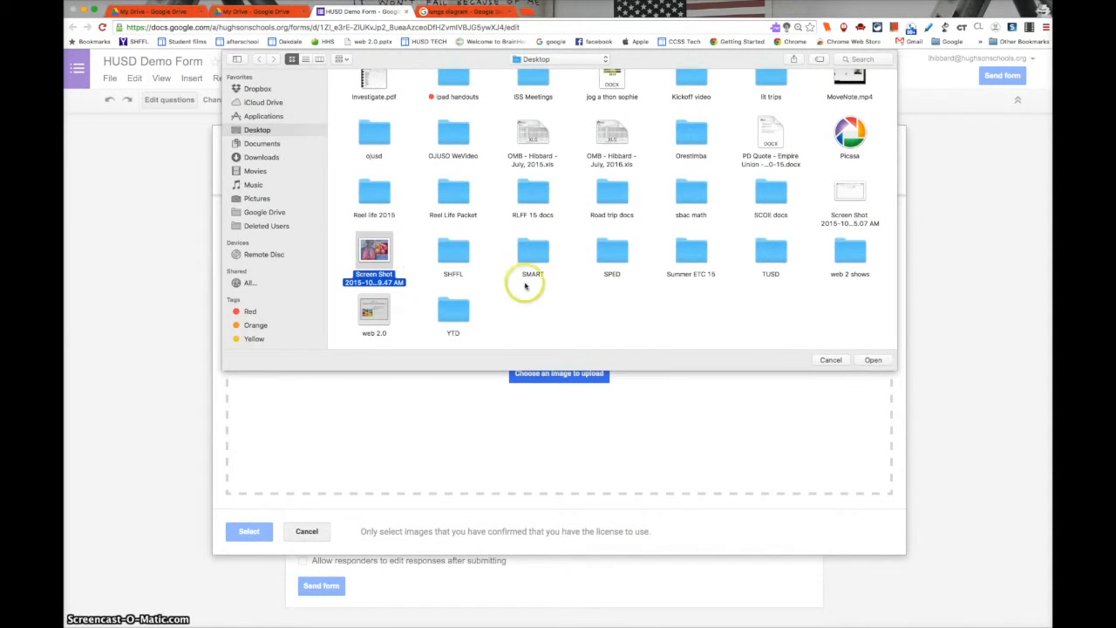
pyautogui.click(869, 359)
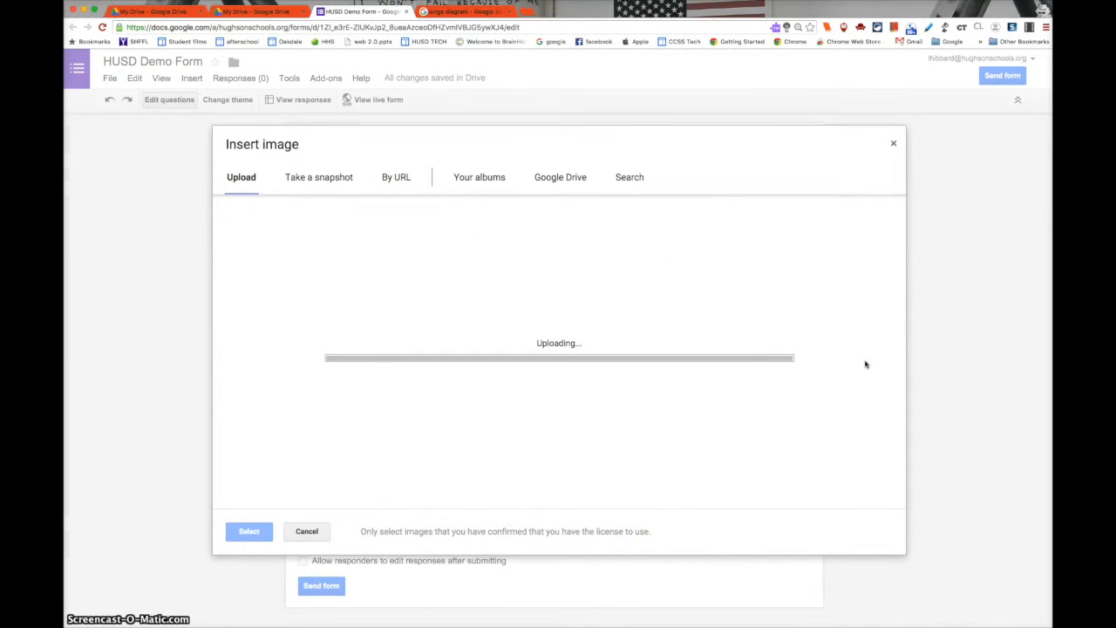
# - Shrink the lungs diagram proportionally, centre it in the form, and finish editing the image item
pyautogui.scroll(-3, 872, 324)
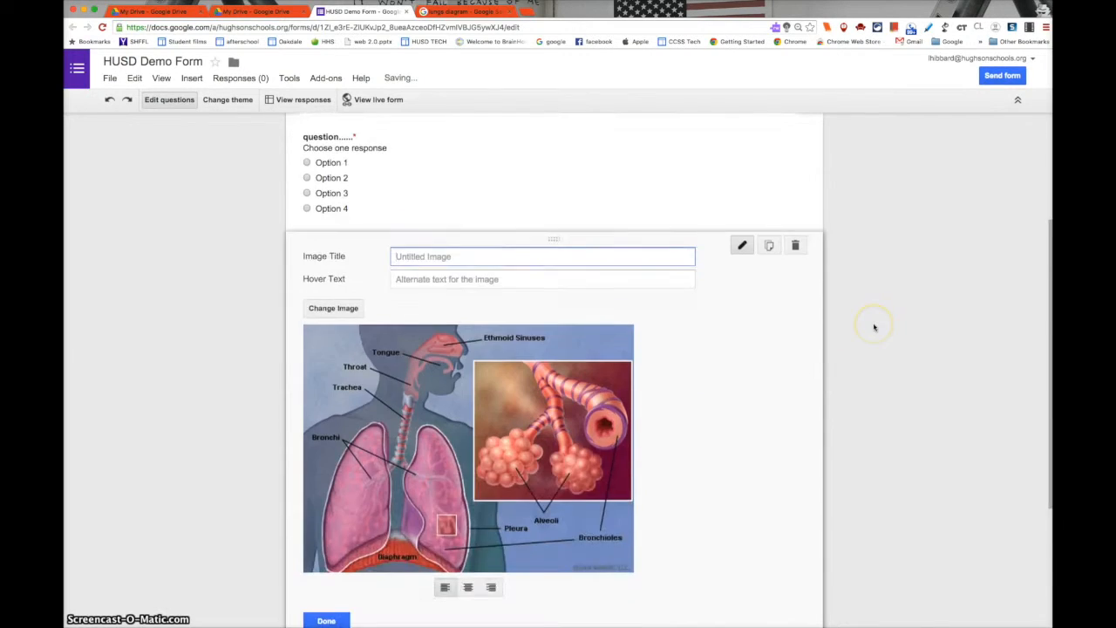
pyautogui.scroll(-2, 871, 323)
pyautogui.click(478, 407)
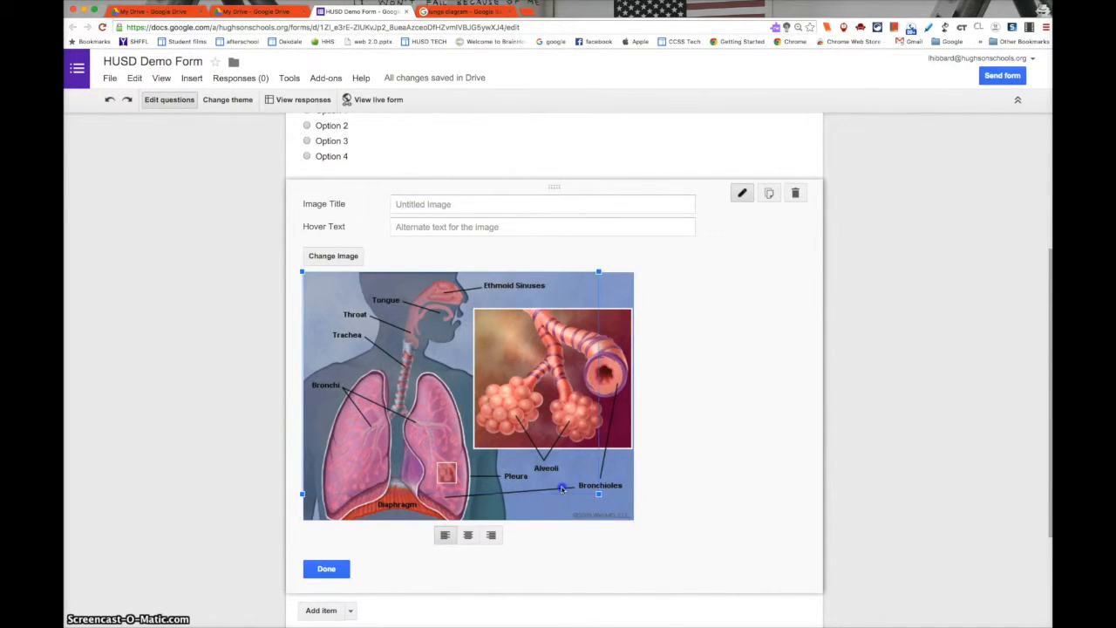
pyautogui.moveTo(480, 466); pyautogui.dragTo(480, 467)
pyautogui.click(431, 481)
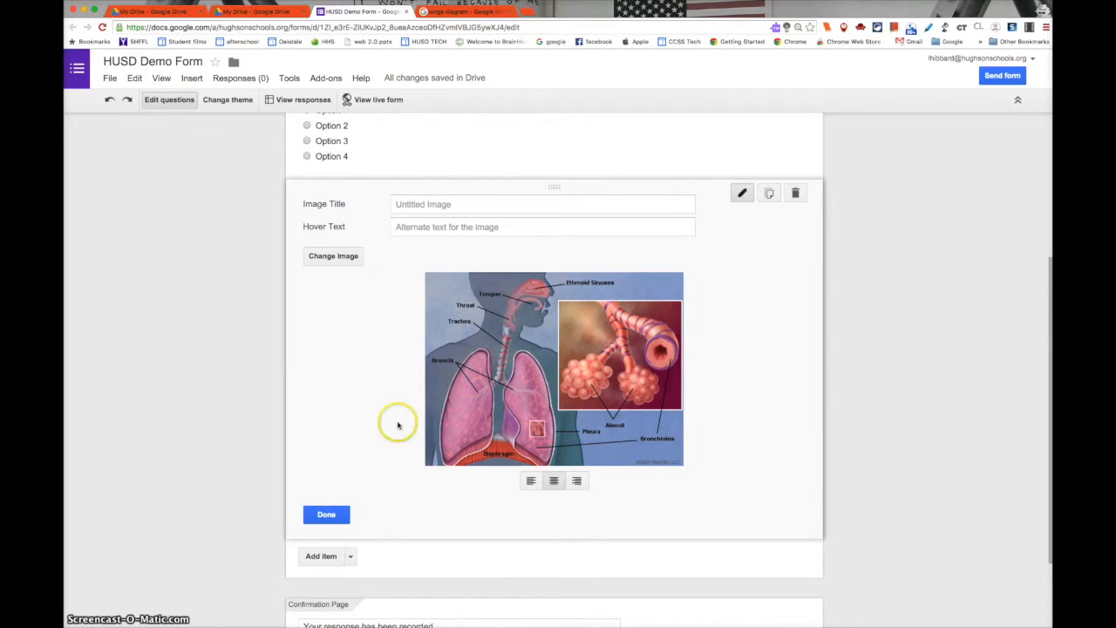
pyautogui.click(326, 515)
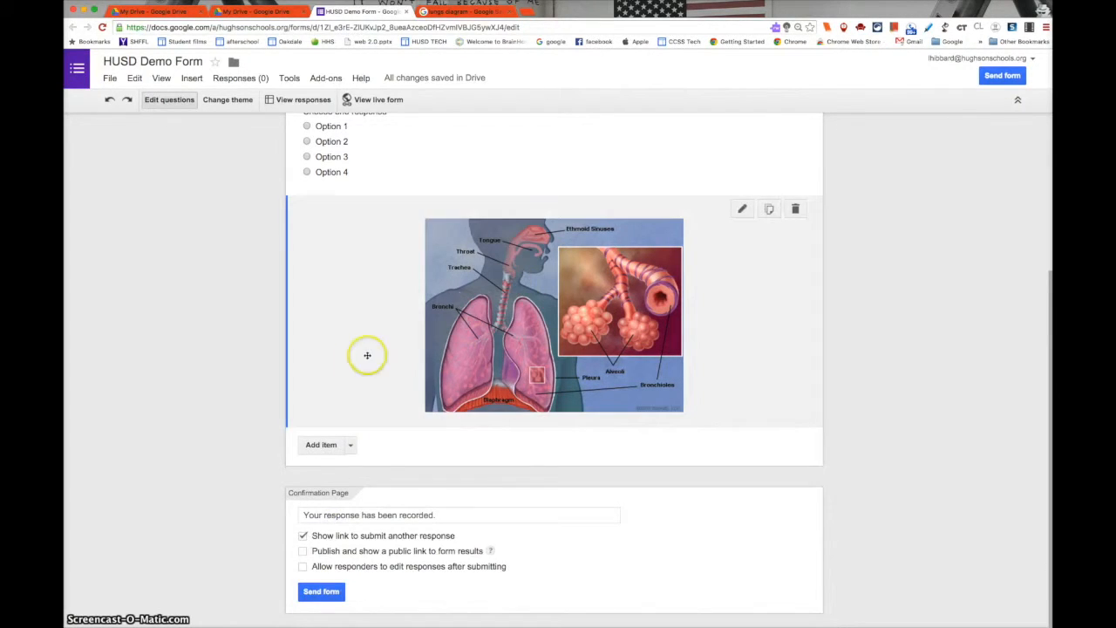
# - Add a Text question below the image with the title "In the image above........."
pyautogui.click(351, 448)
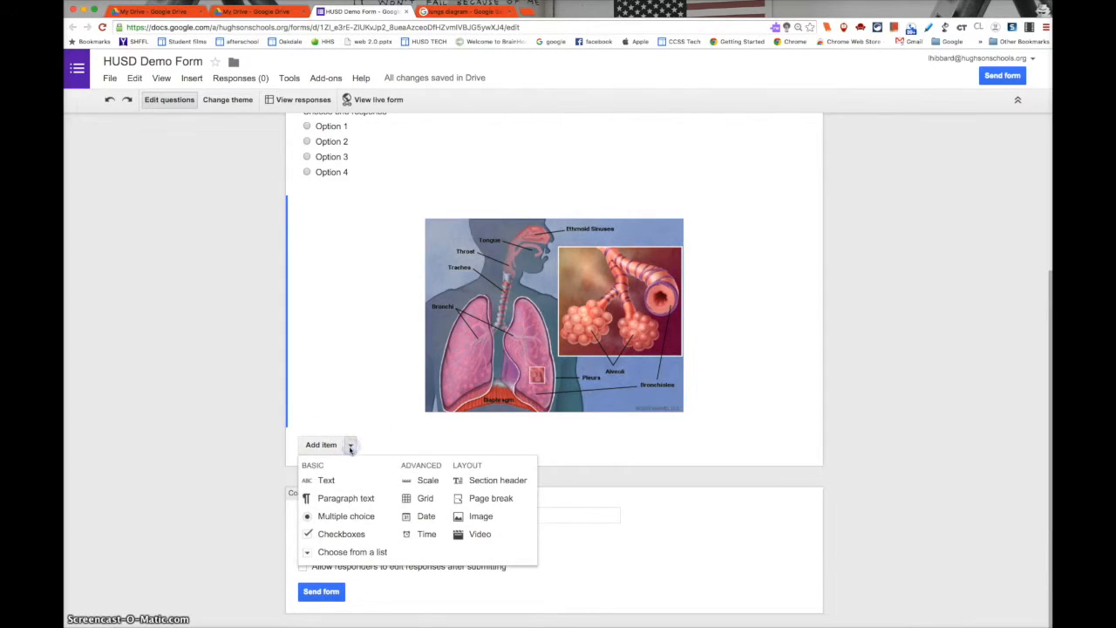
pyautogui.click(326, 481)
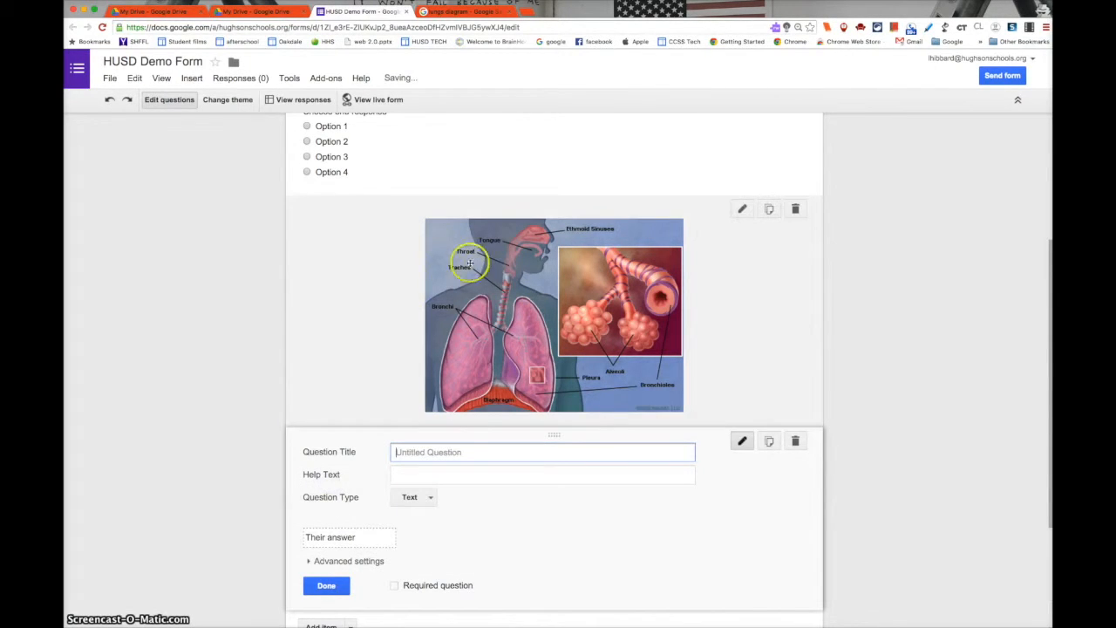
pyautogui.write('In the image above.......')
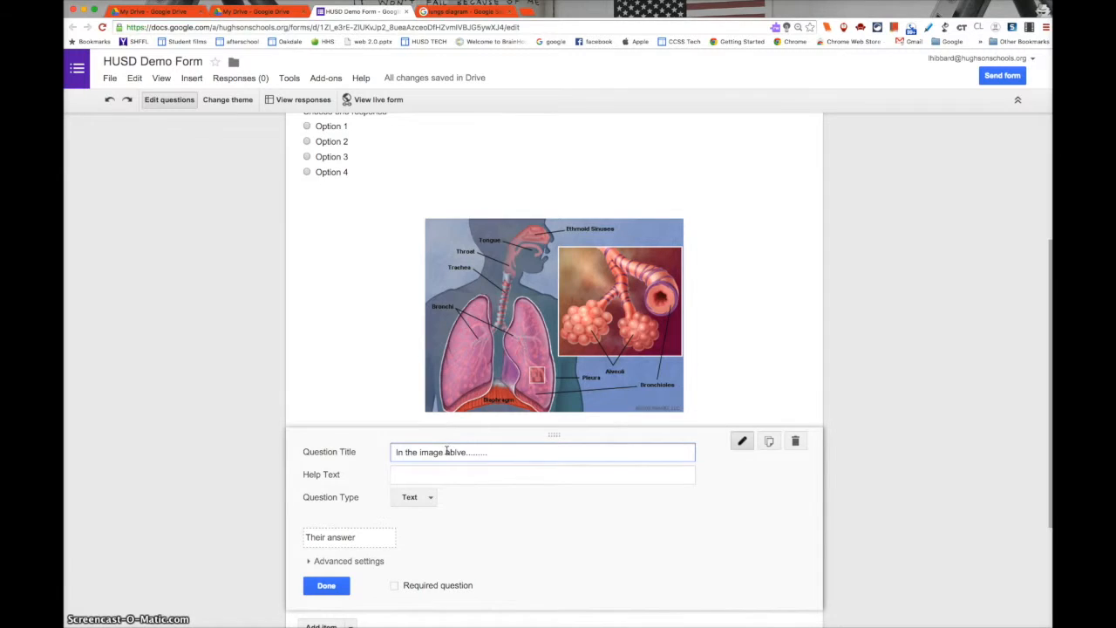
pyautogui.click(456, 451)
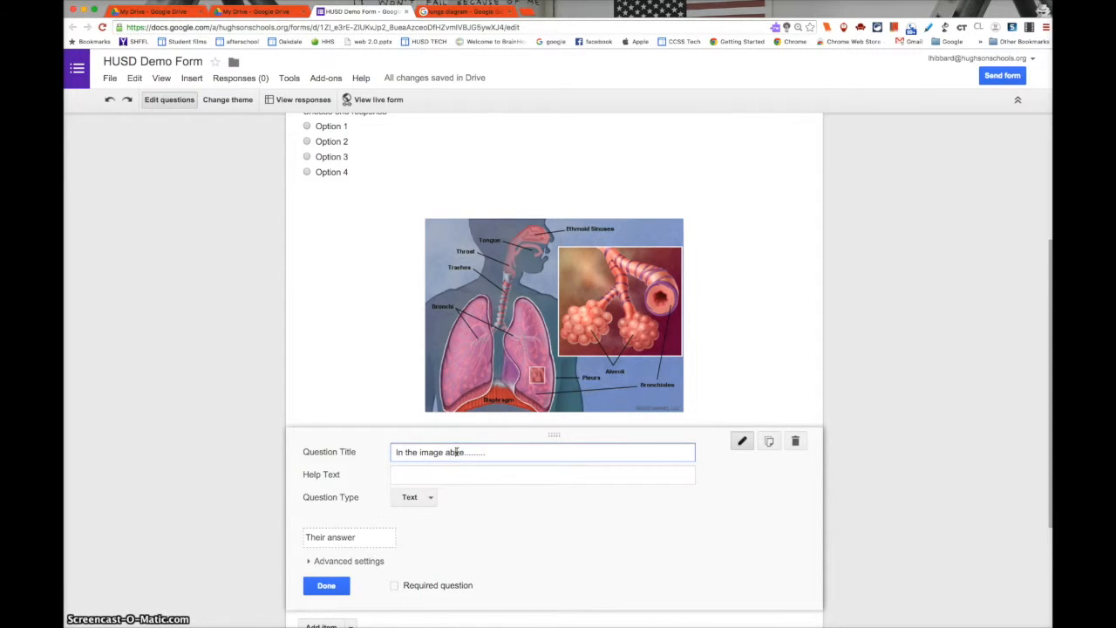
# - Give the text question the help text "describe the function in 2 sentences.......", make it required and finish editing it
pyautogui.click(430, 472)
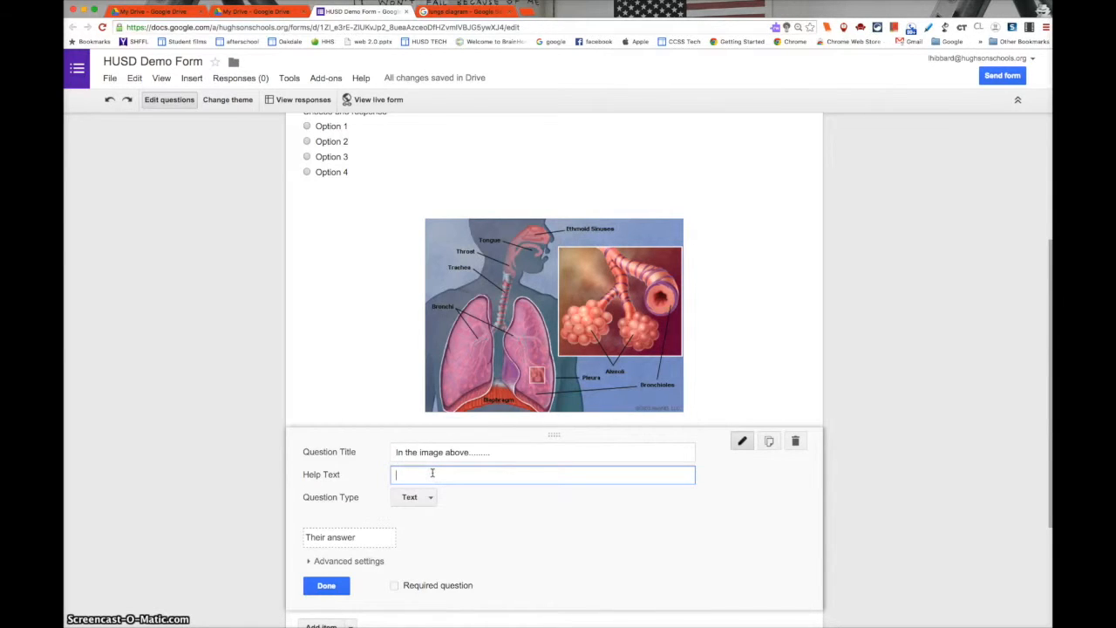
pyautogui.write('describe the function in 2 sentences......')
pyautogui.click(393, 586)
pyautogui.click(326, 586)
pyautogui.click(338, 447)
# - Look over the form's questions and image in the editor and in the live form
pyautogui.scroll(5, 546, 392)
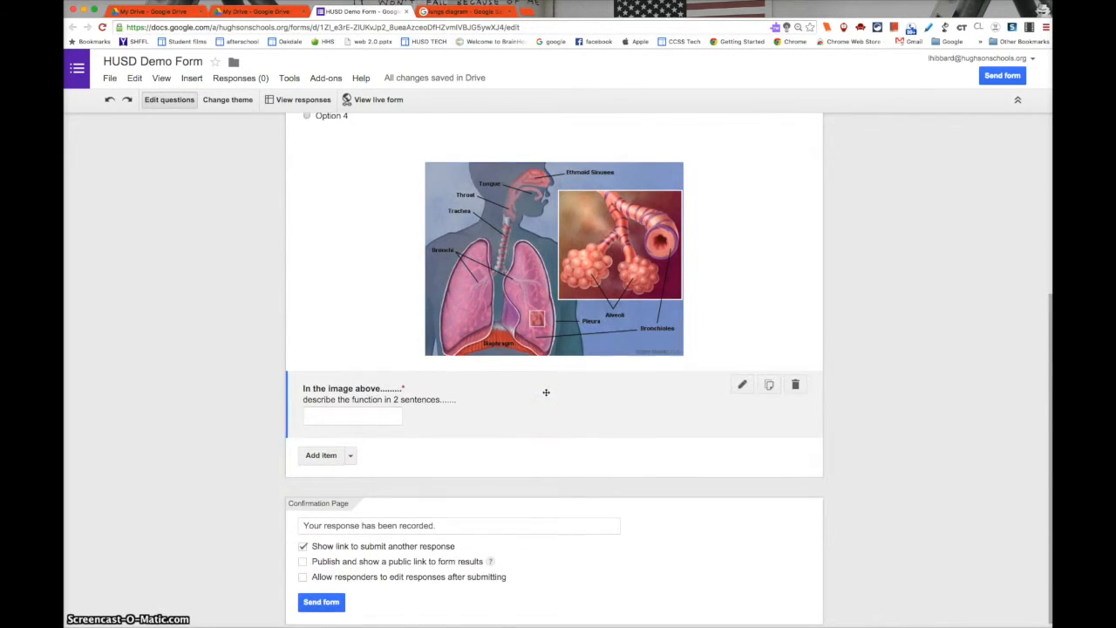
pyautogui.scroll(-5, 546, 390)
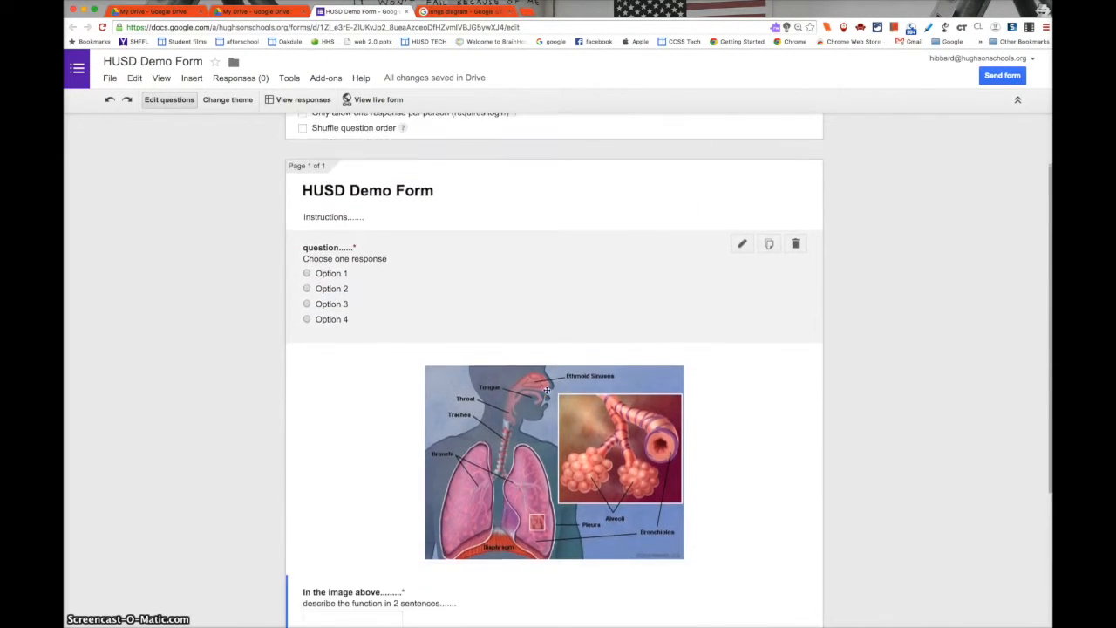
pyautogui.scroll(-1, 546, 390)
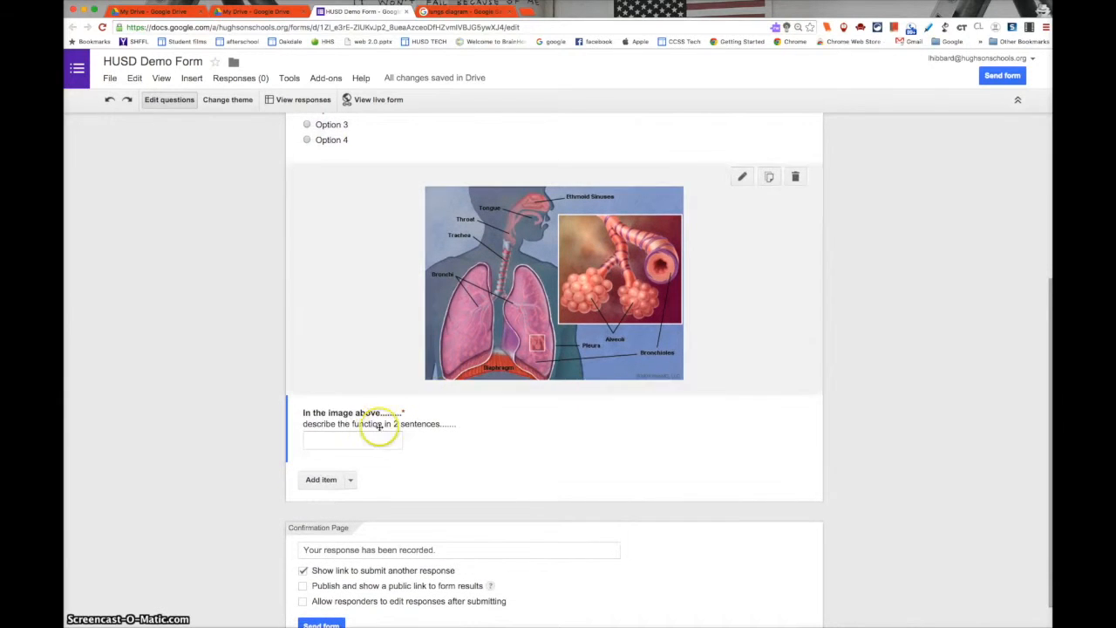
pyautogui.scroll(4, 410, 440)
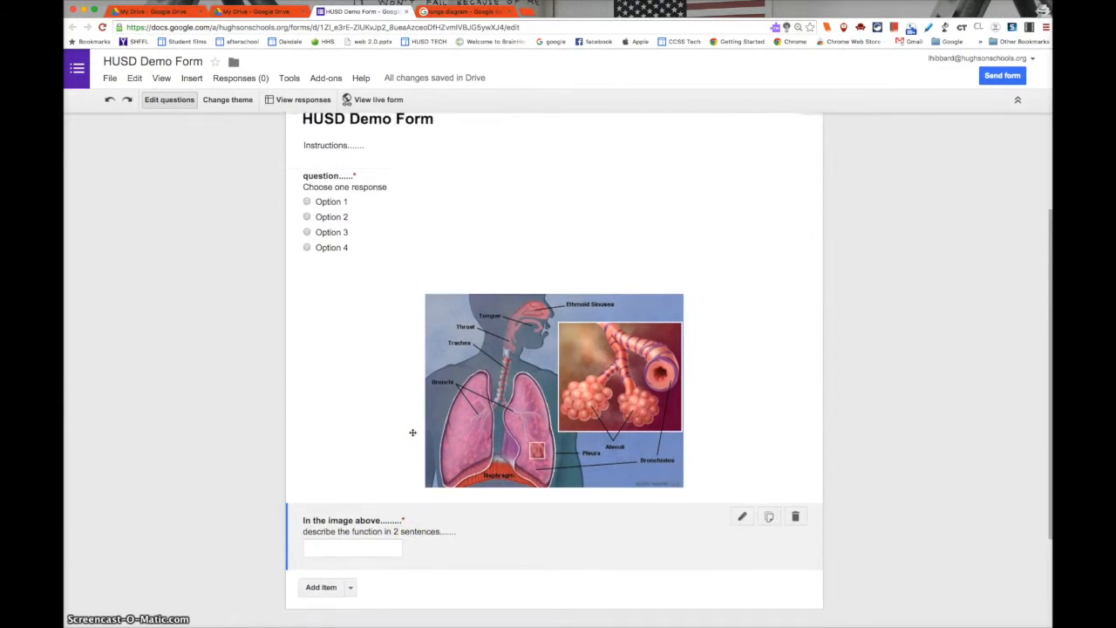
pyautogui.scroll(1, 412, 432)
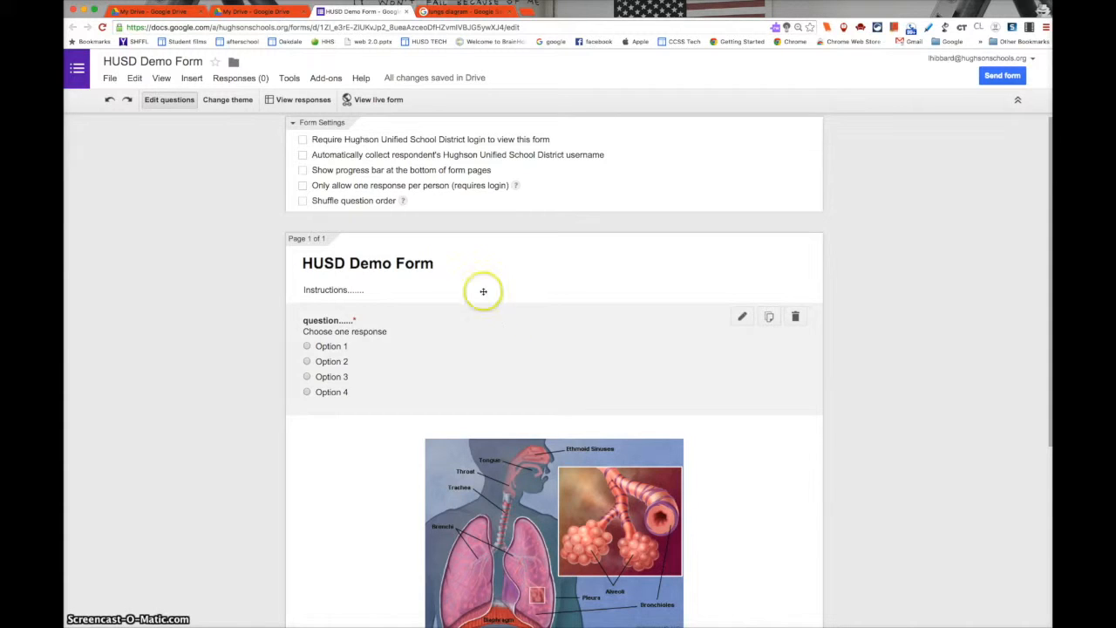
pyautogui.click(375, 102)
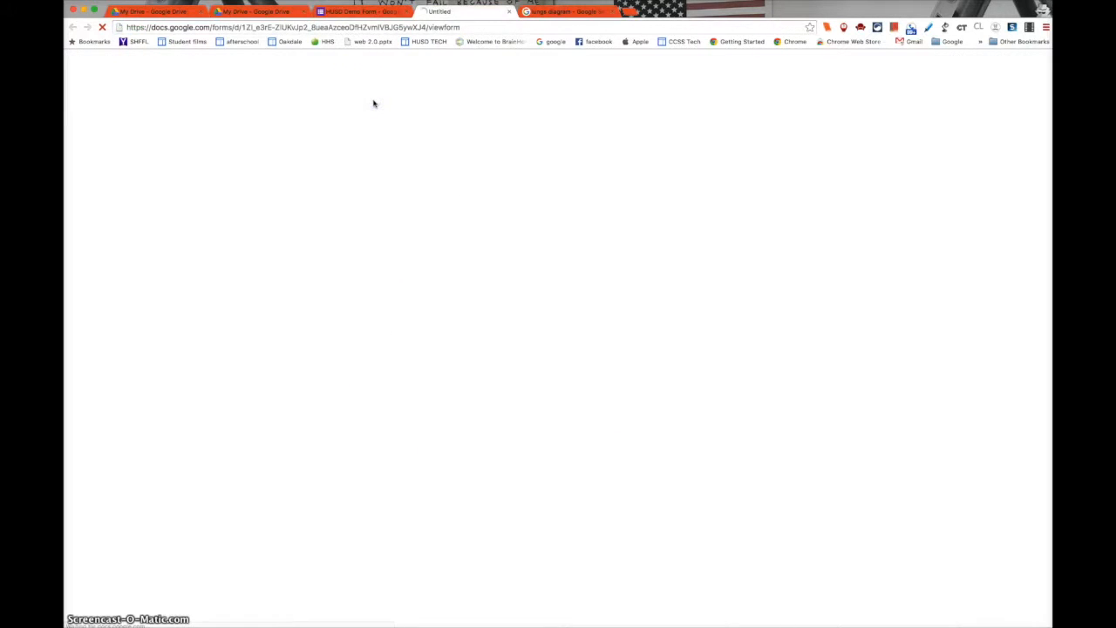
pyautogui.scroll(-3, 587, 169)
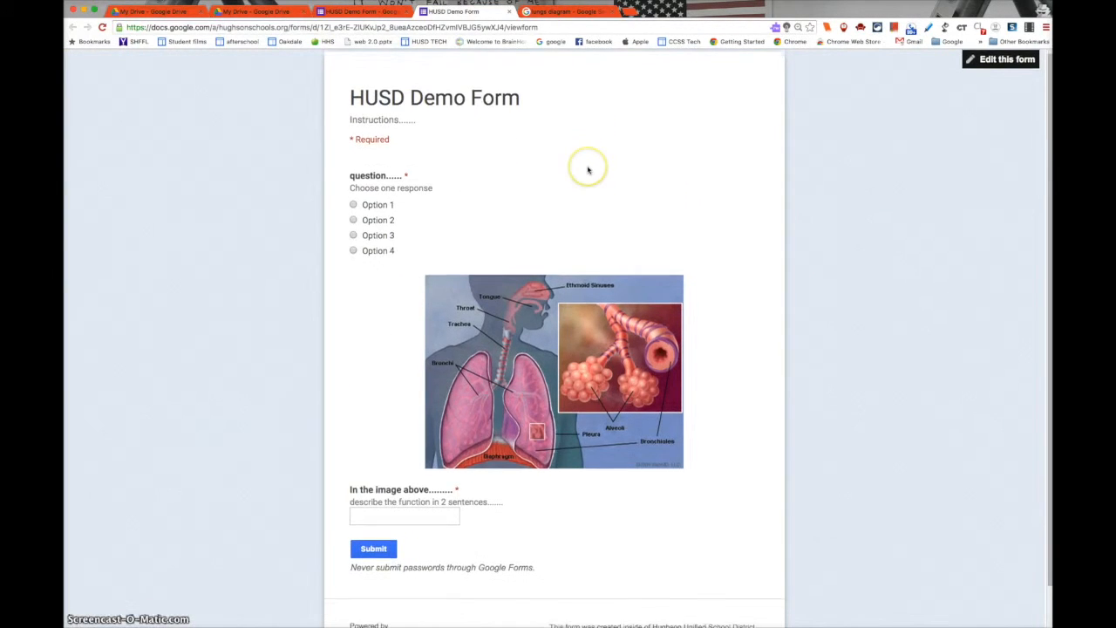
pyautogui.scroll(3, 610, 236)
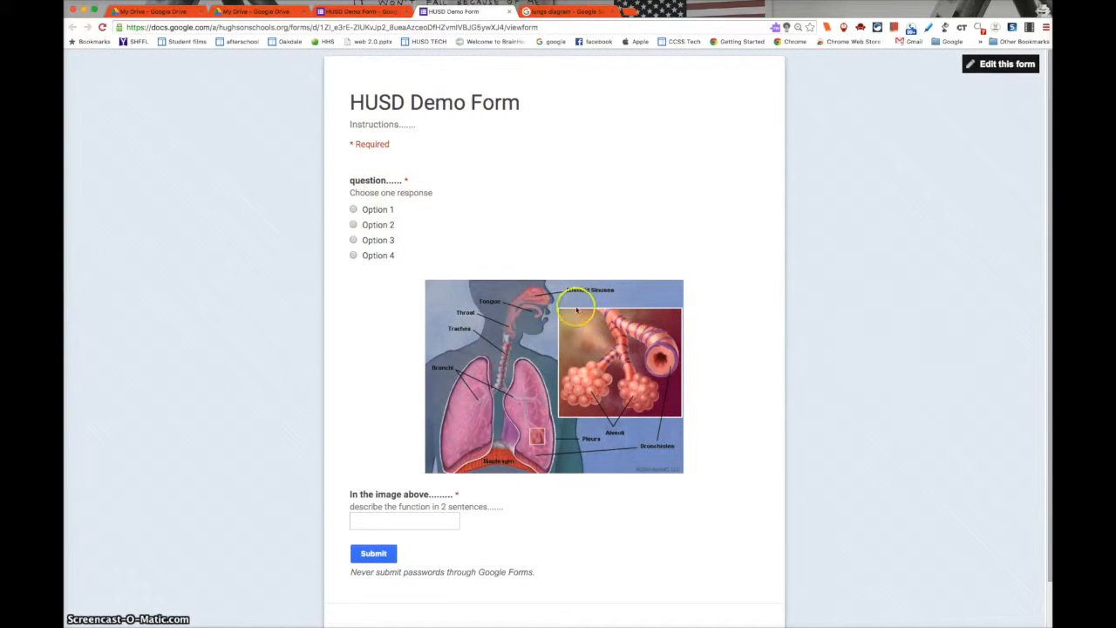
# - Test the required questions in the live form by choosing Option 1, leaving the text answer empty and submitting
pyautogui.click(401, 522)
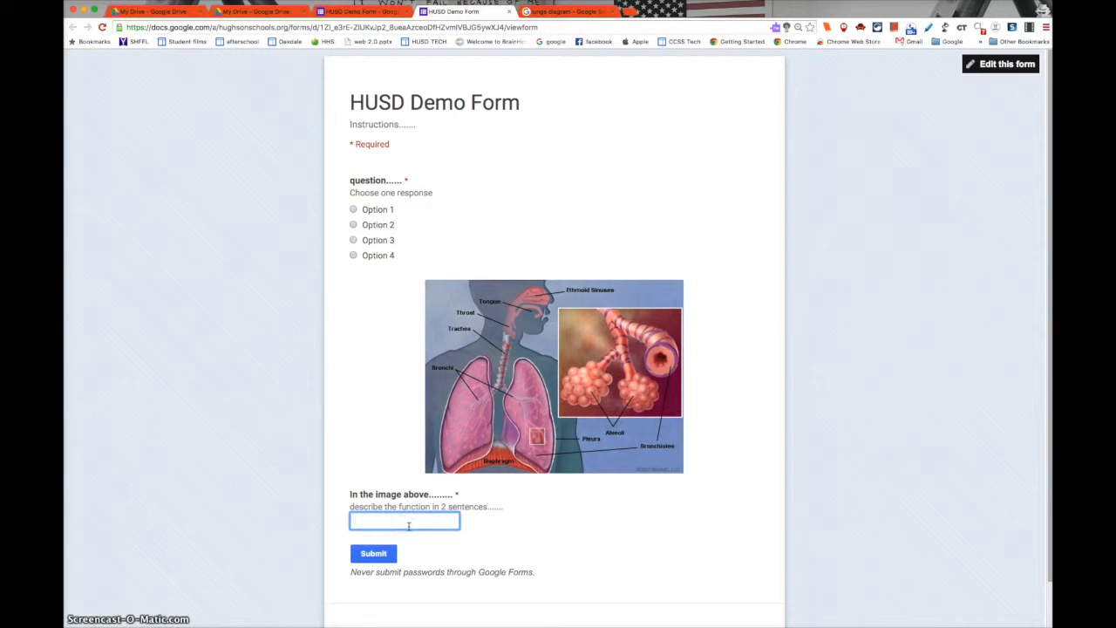
pyautogui.click(352, 239)
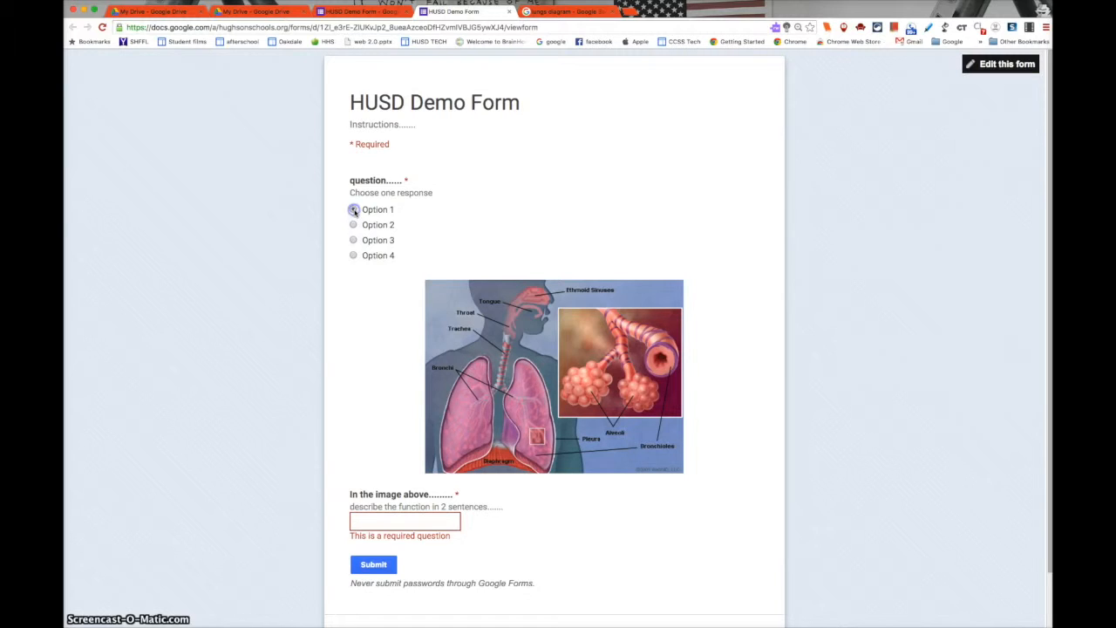
pyautogui.click(374, 563)
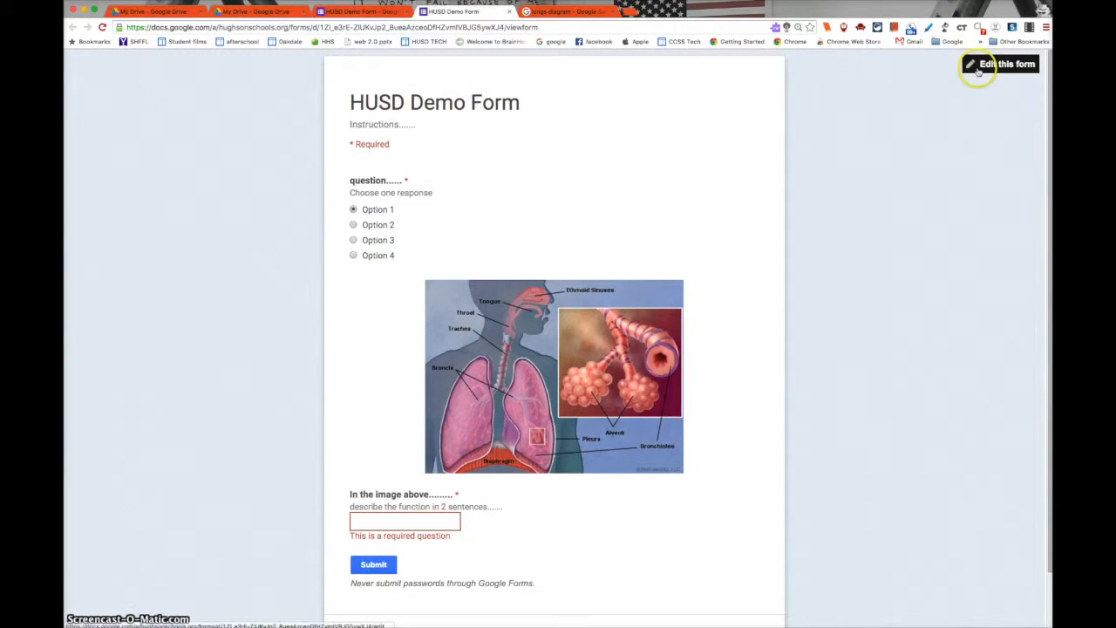
# - Return from the live form to editing and look over the form's content
pyautogui.click(998, 66)
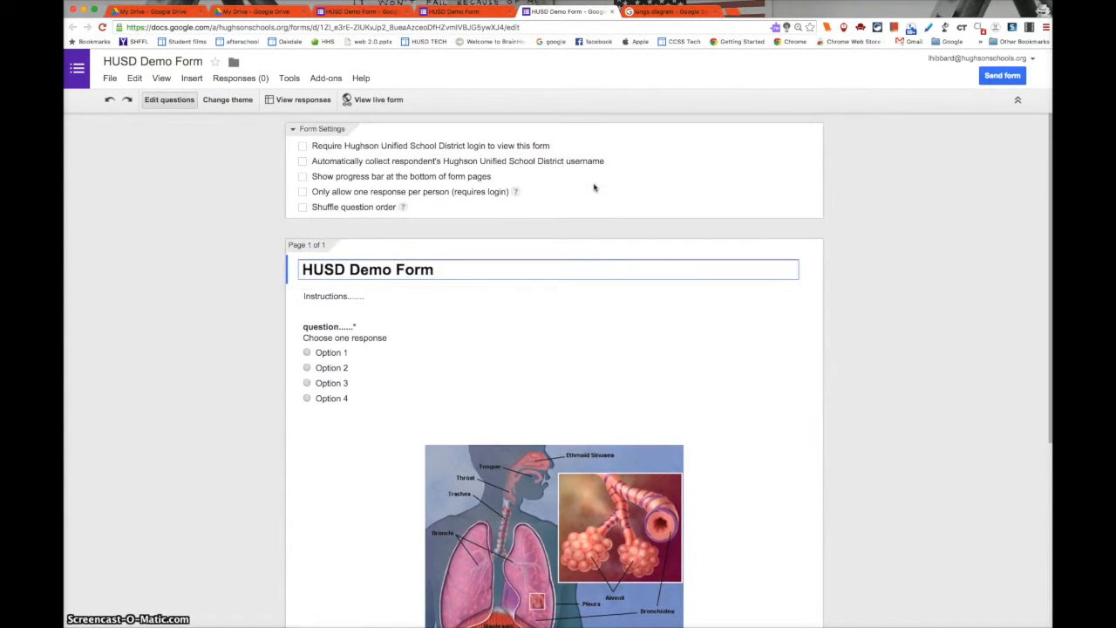
pyautogui.scroll(-1, 593, 188)
pyautogui.scroll(-3, 594, 187)
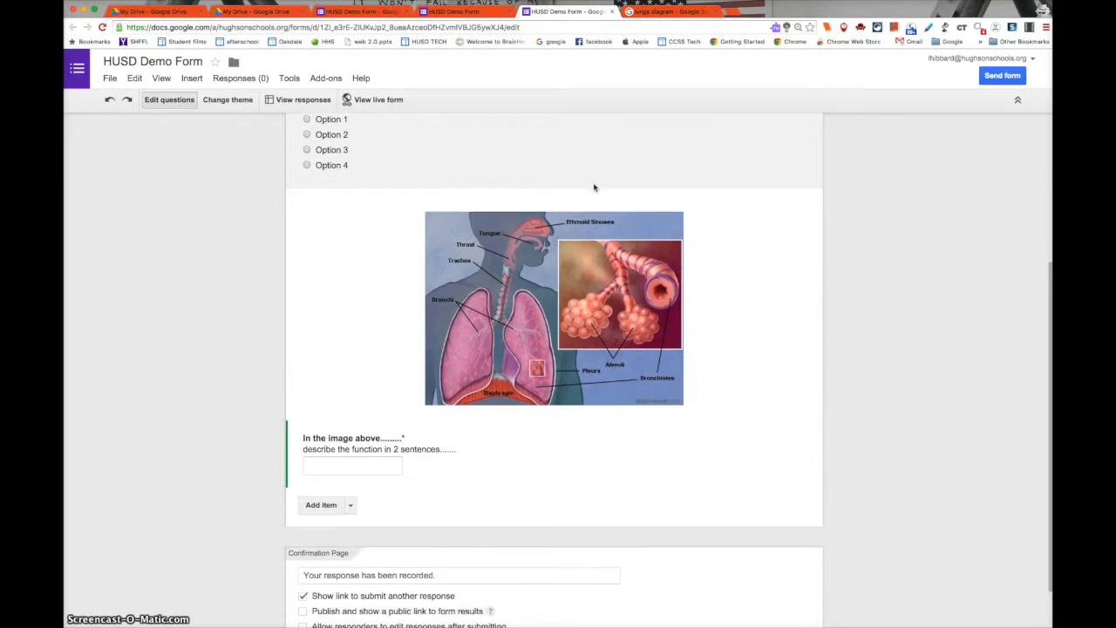
pyautogui.scroll(4, 594, 187)
pyautogui.scroll(2, 593, 188)
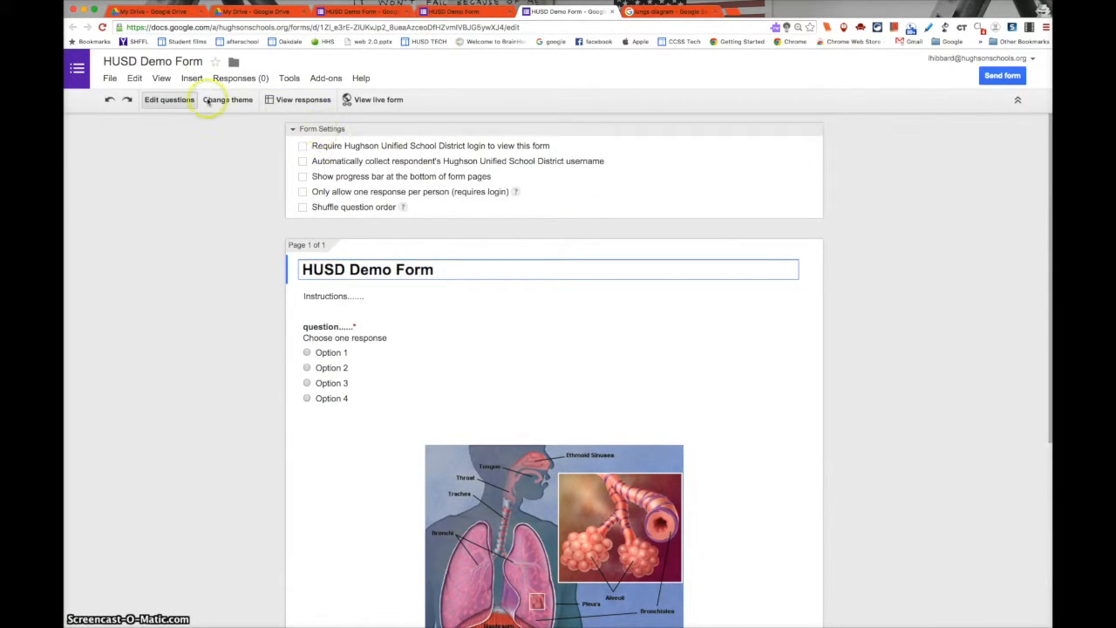
# - Change the form's theme to Science Lab
pyautogui.click(225, 100)
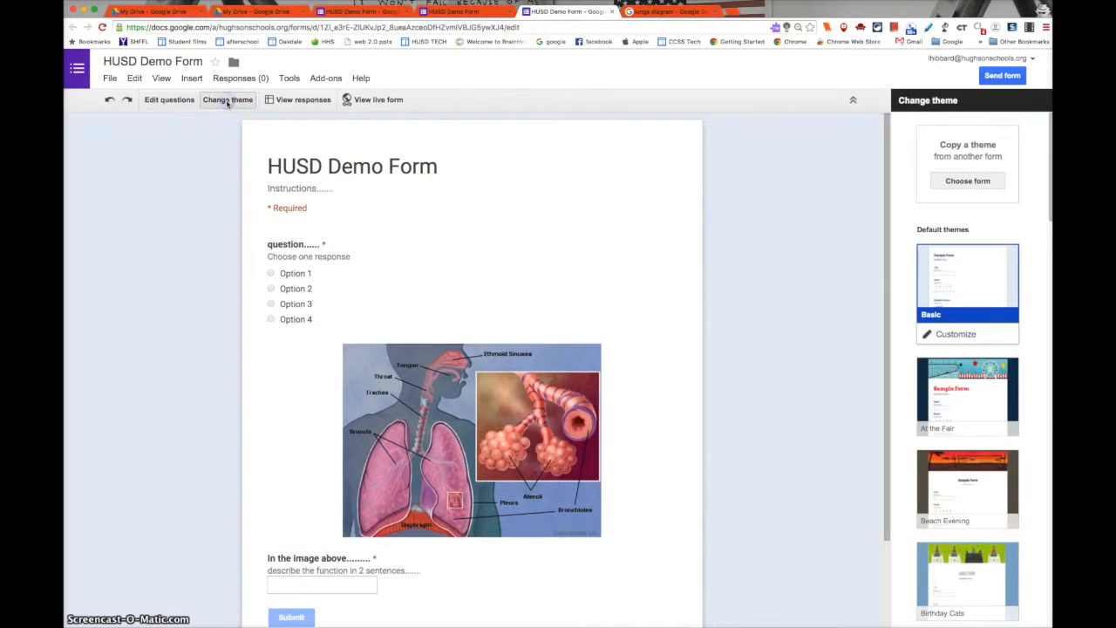
pyautogui.scroll(-6, 950, 284)
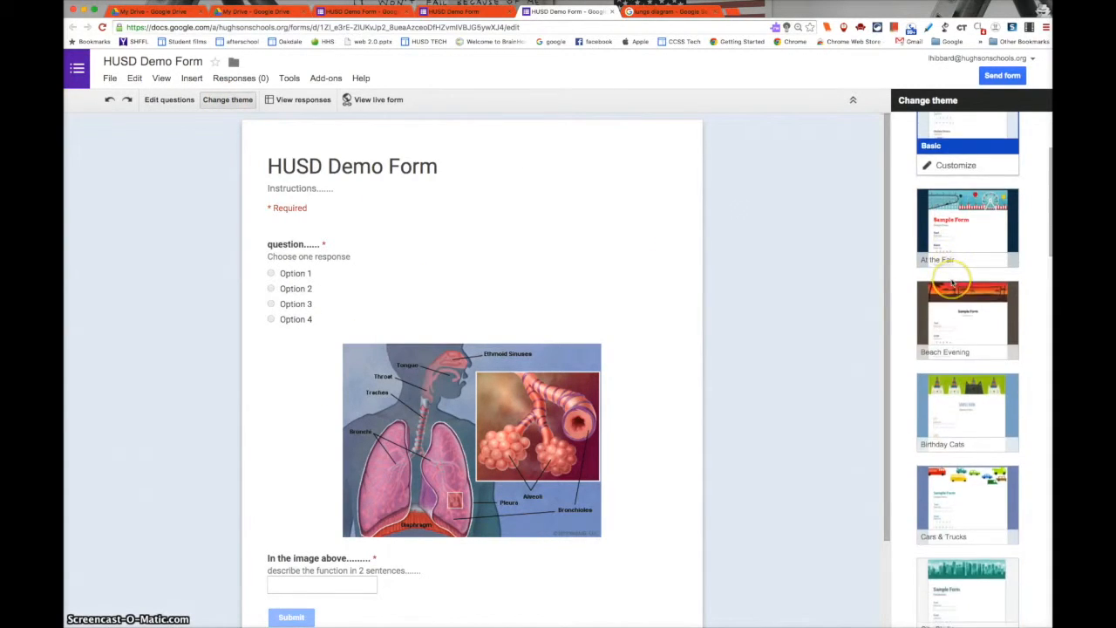
pyautogui.scroll(-12, 952, 283)
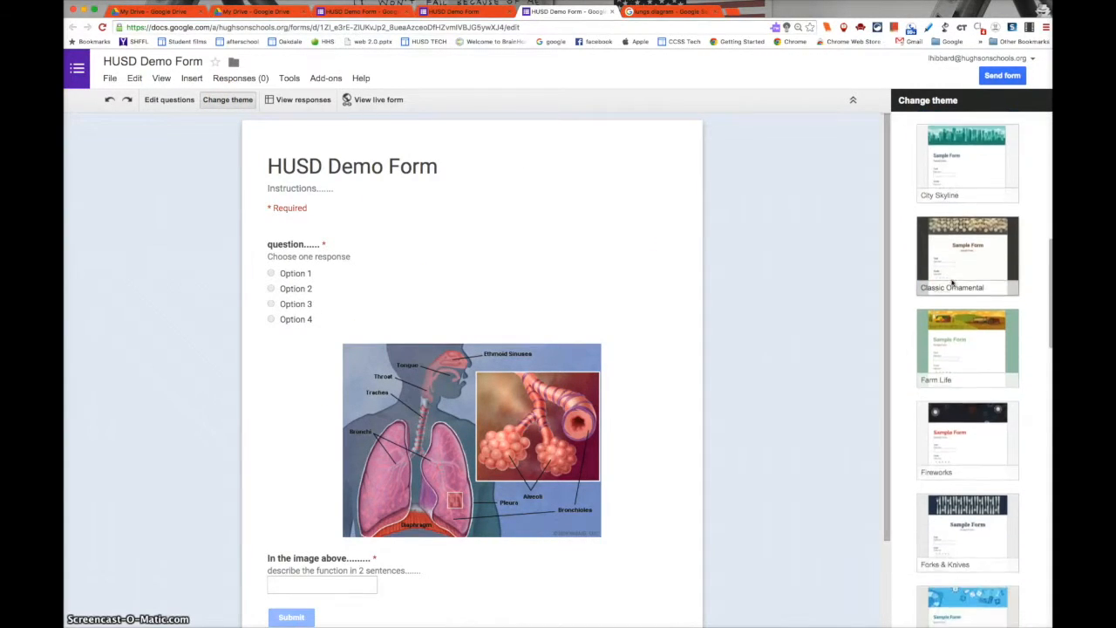
pyautogui.scroll(-10, 952, 283)
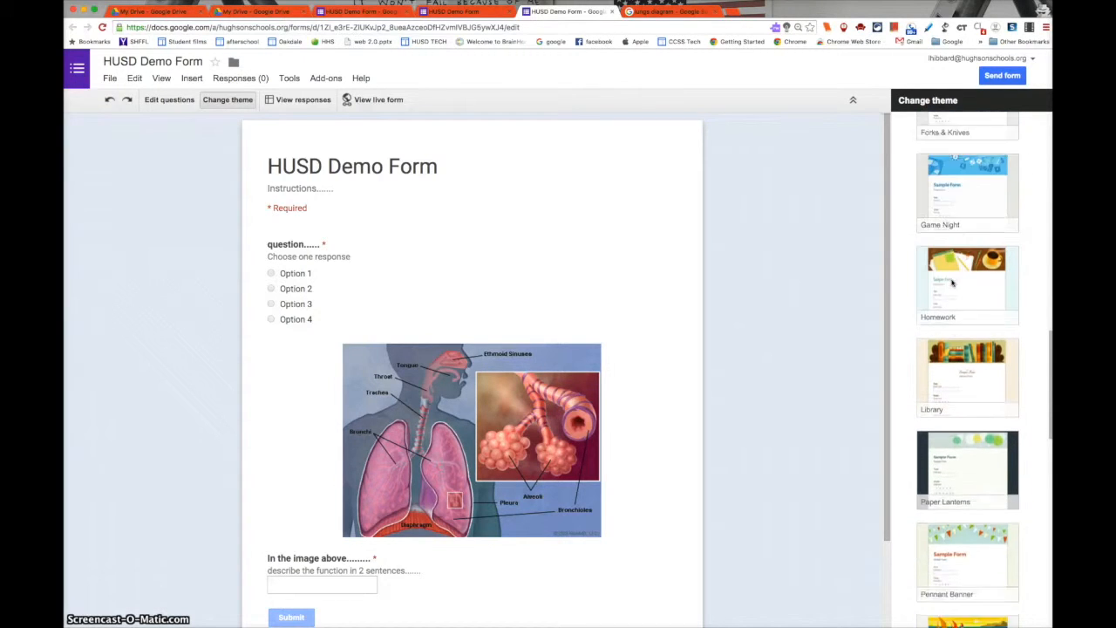
pyautogui.scroll(-7, 953, 283)
pyautogui.click(973, 375)
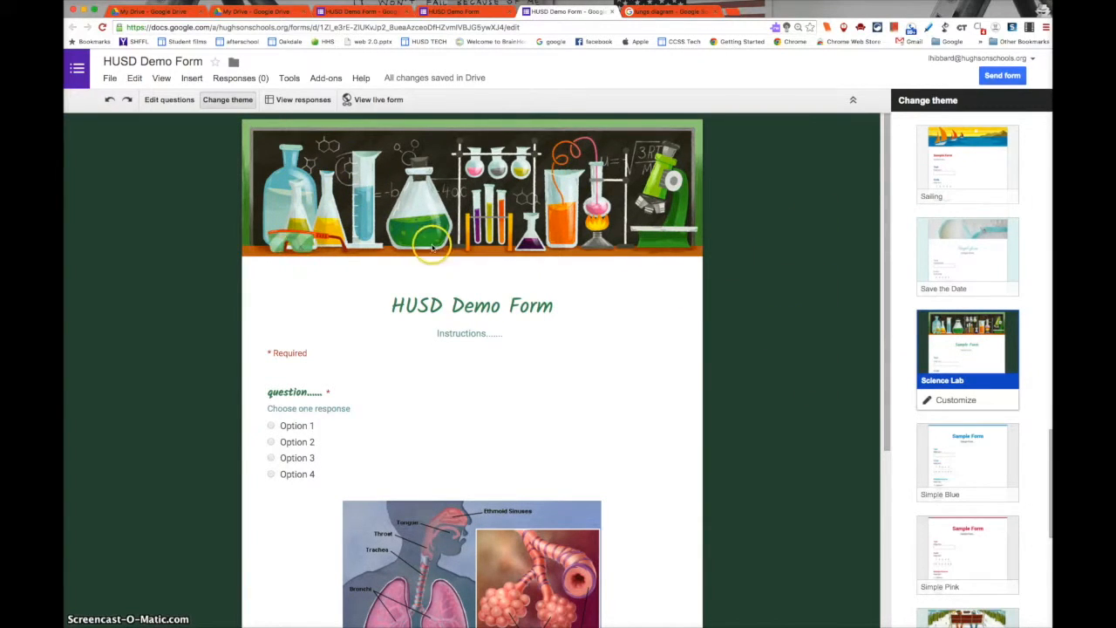
# - Look over the Science Lab theme in the editor and the live form, and return to editing
pyautogui.scroll(-2, 571, 257)
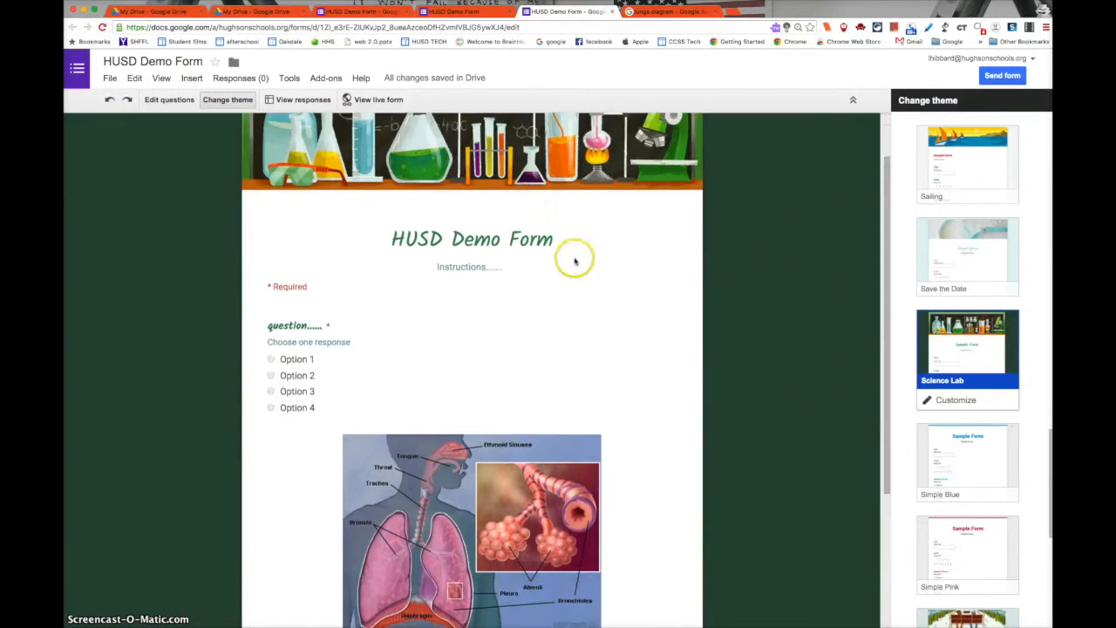
pyautogui.click(377, 101)
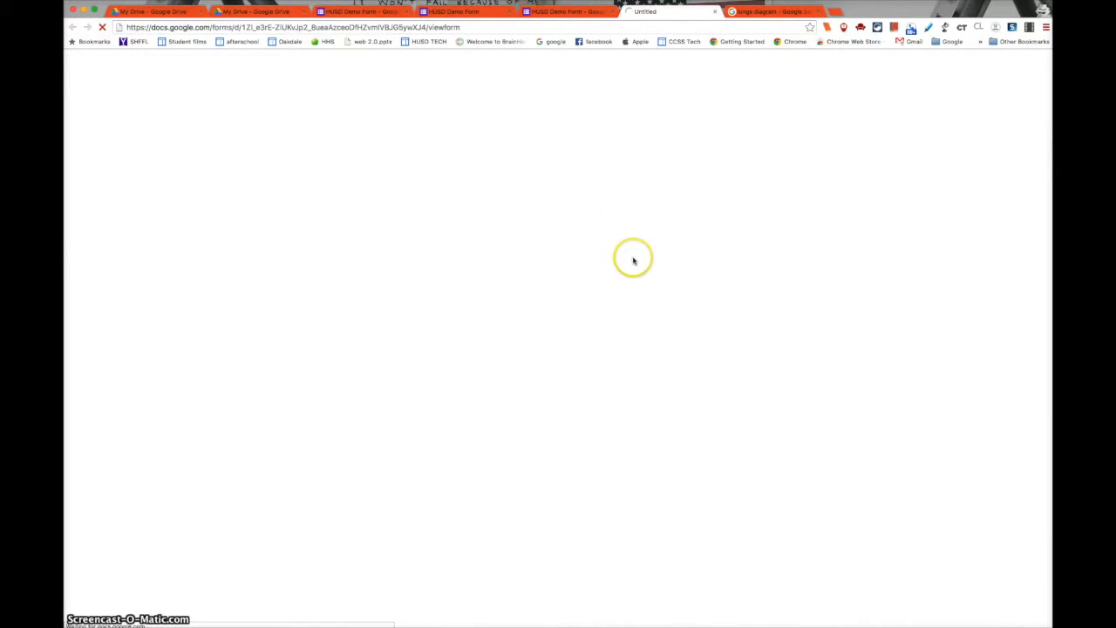
pyautogui.scroll(-3, 631, 256)
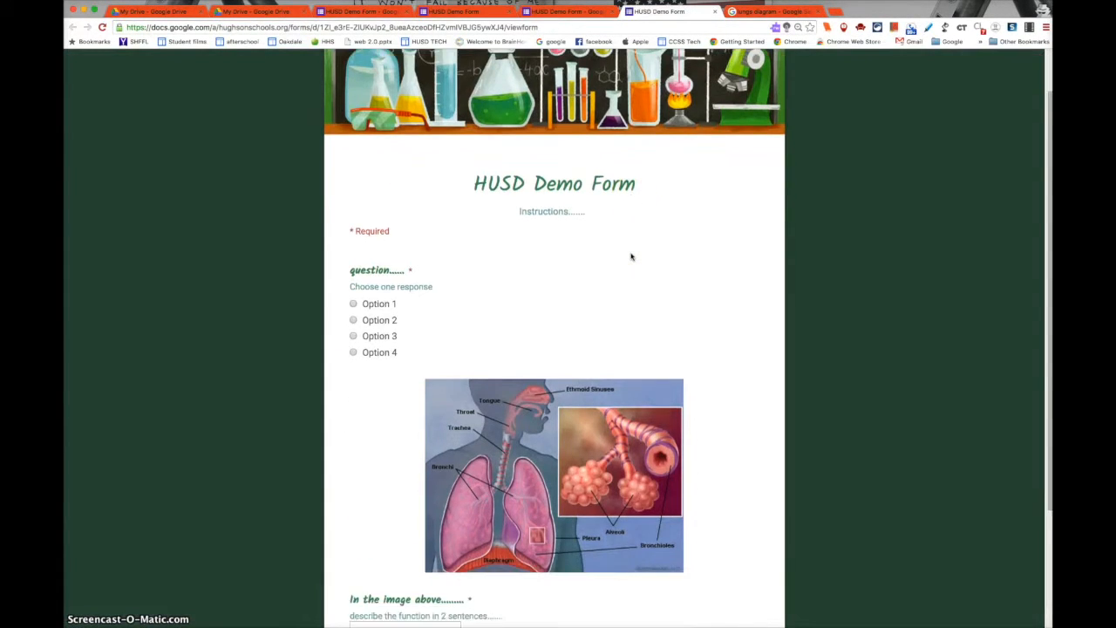
pyautogui.scroll(-3, 631, 256)
pyautogui.scroll(5, 631, 256)
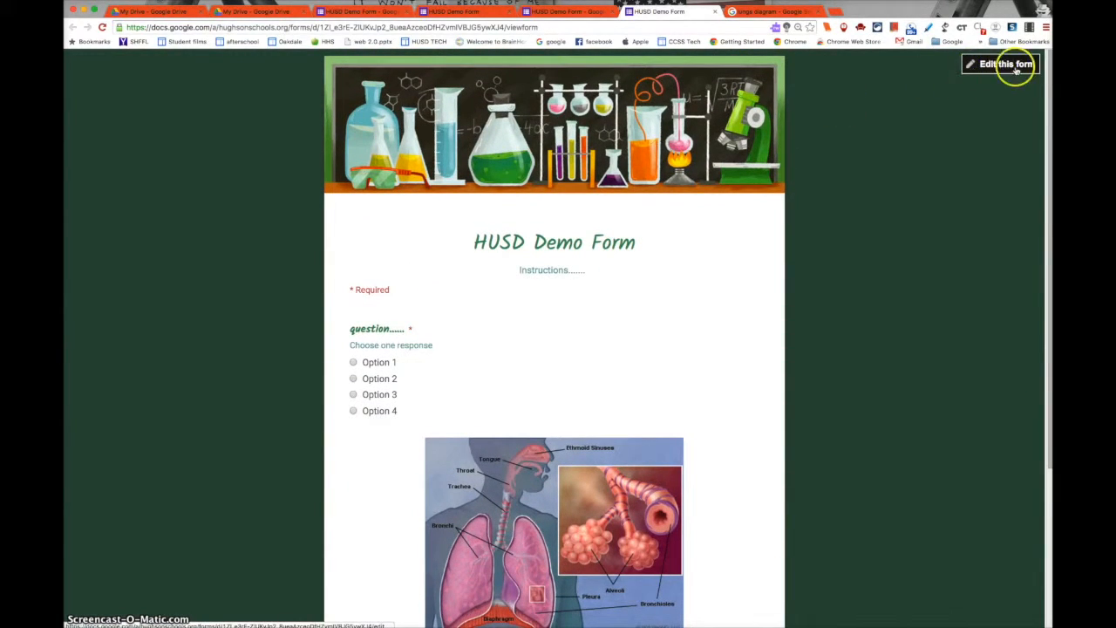
pyautogui.click(1006, 65)
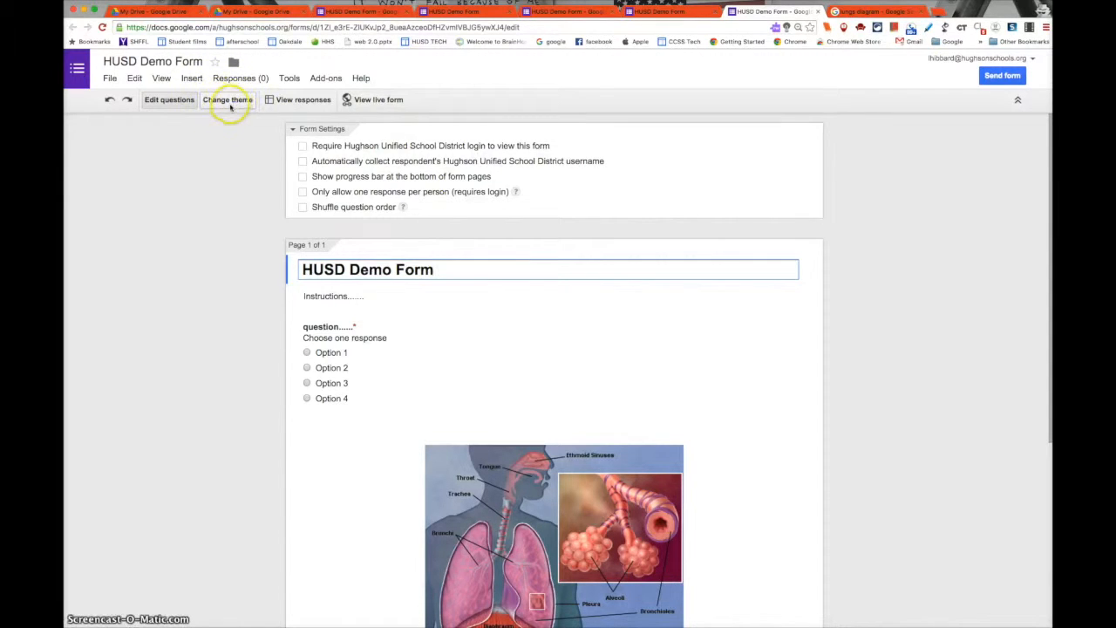
# - Add a Scale question below the "In the image above" text question
pyautogui.scroll(-5, 465, 241)
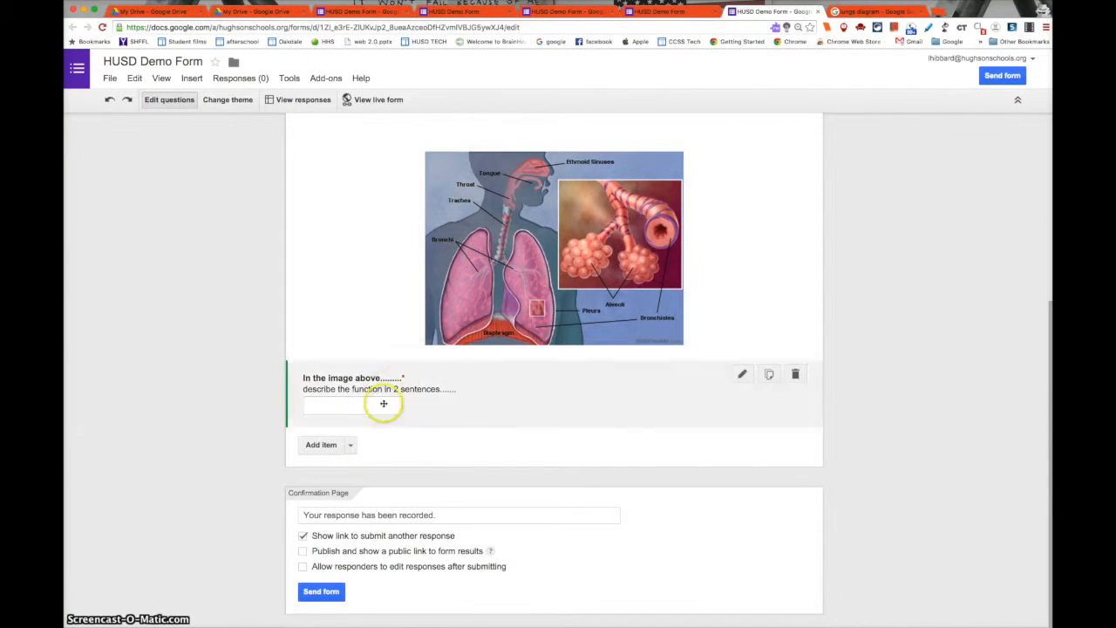
pyautogui.click(349, 446)
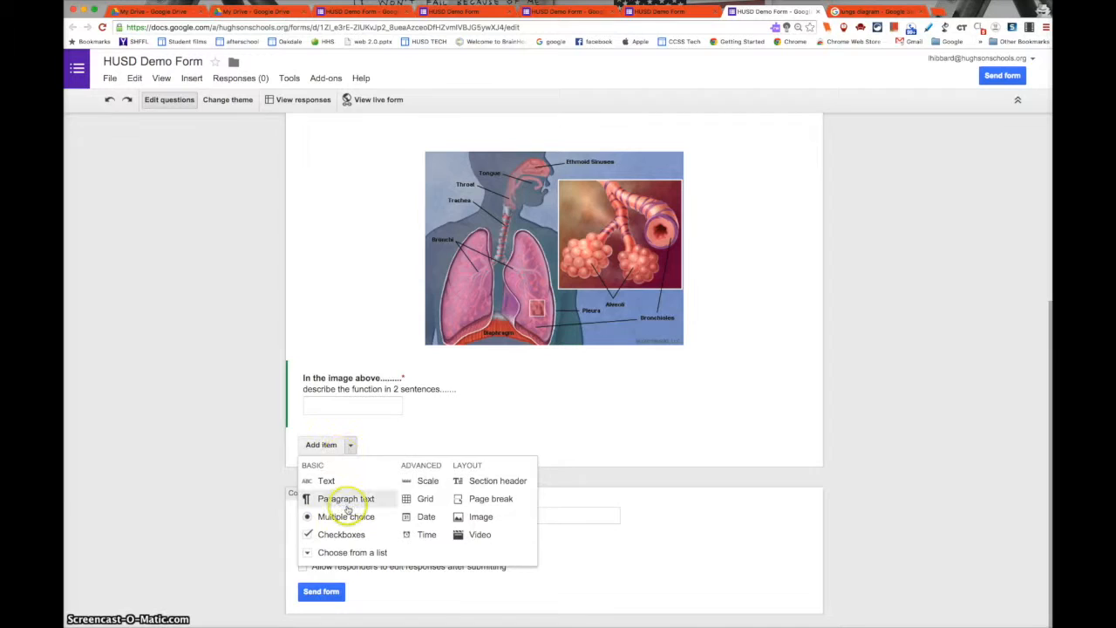
pyautogui.click(430, 481)
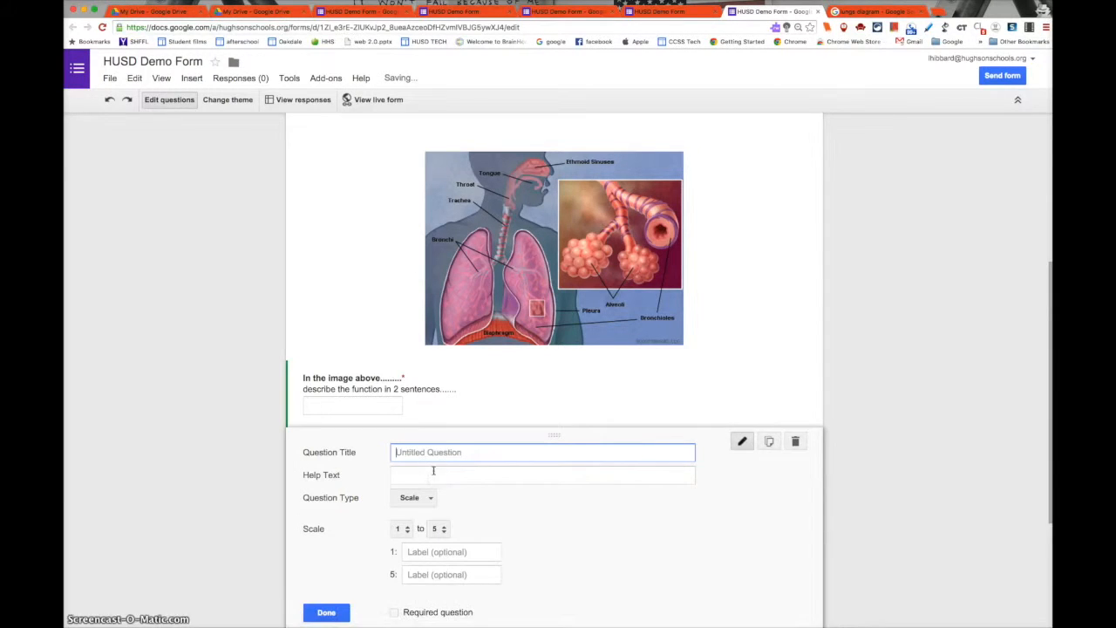
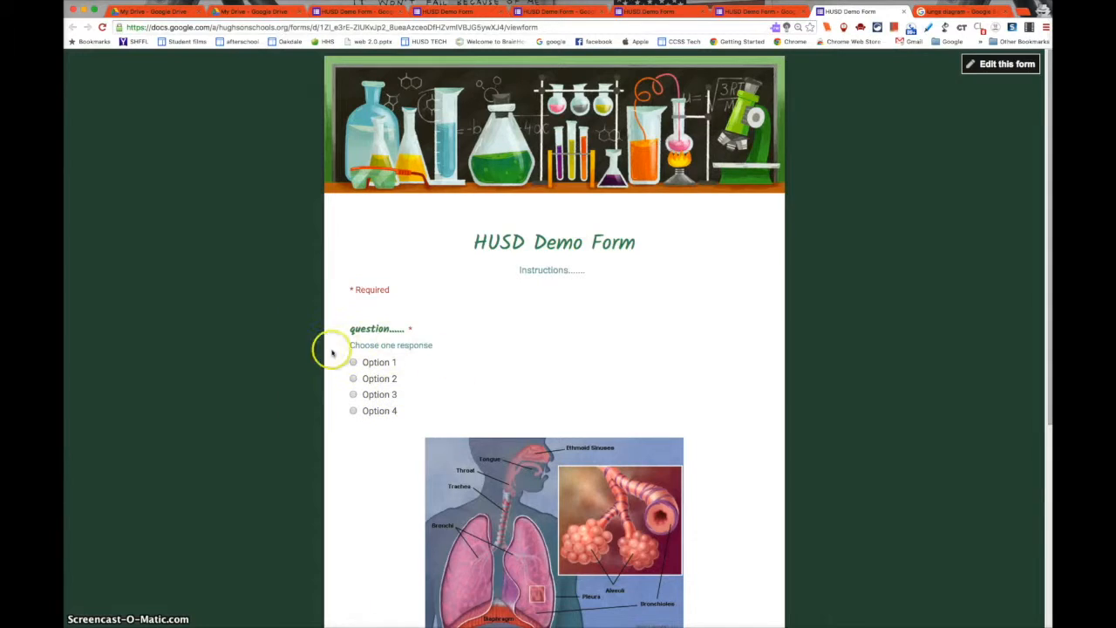
# - Try out the scale question "How did the hero's actions make you feel?" in the live form with rating 3
pyautogui.scroll(-5, 548, 337)
pyautogui.scroll(-1, 551, 338)
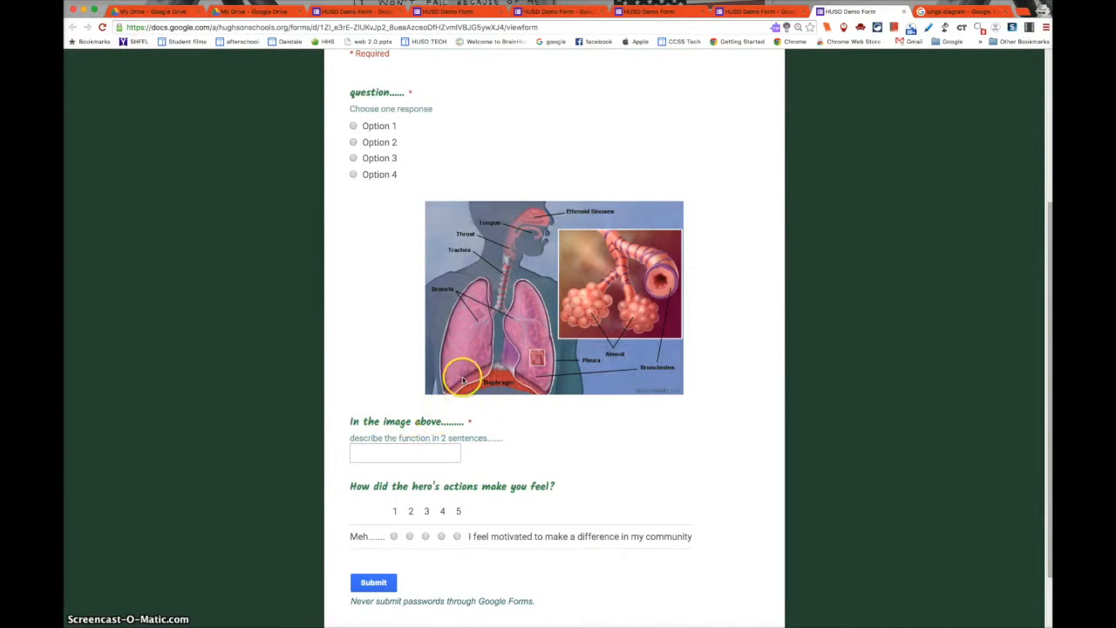
pyautogui.scroll(-2, 610, 384)
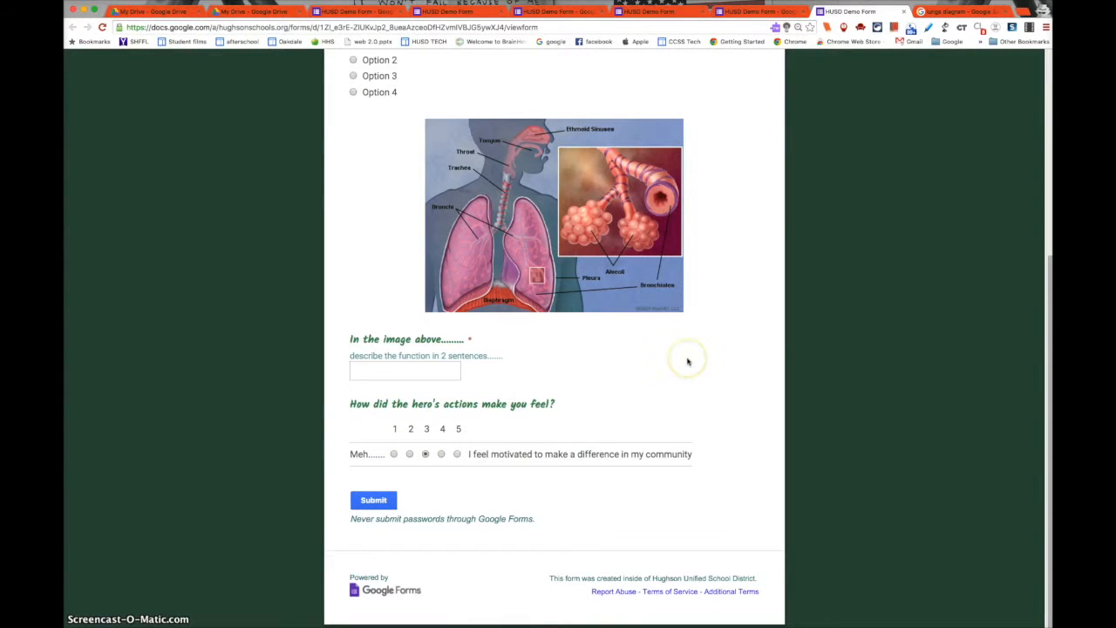
pyautogui.scroll(1, 687, 361)
pyautogui.click(373, 506)
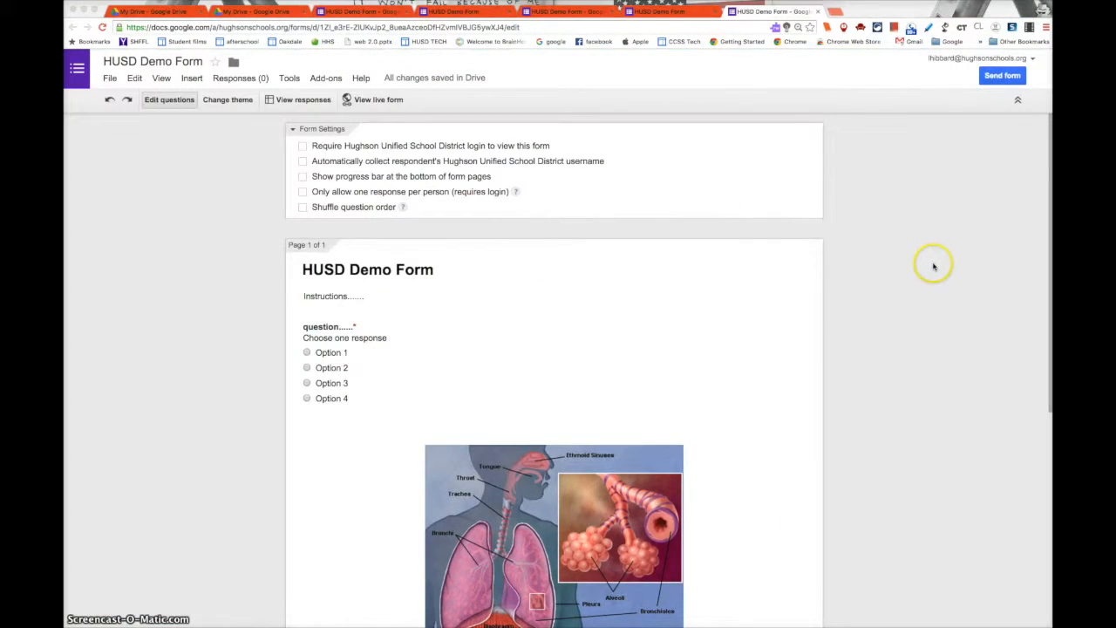
# - Look over the form's settings, questions, image and confirmation page in the editor
pyautogui.scroll(-5, 645, 274)
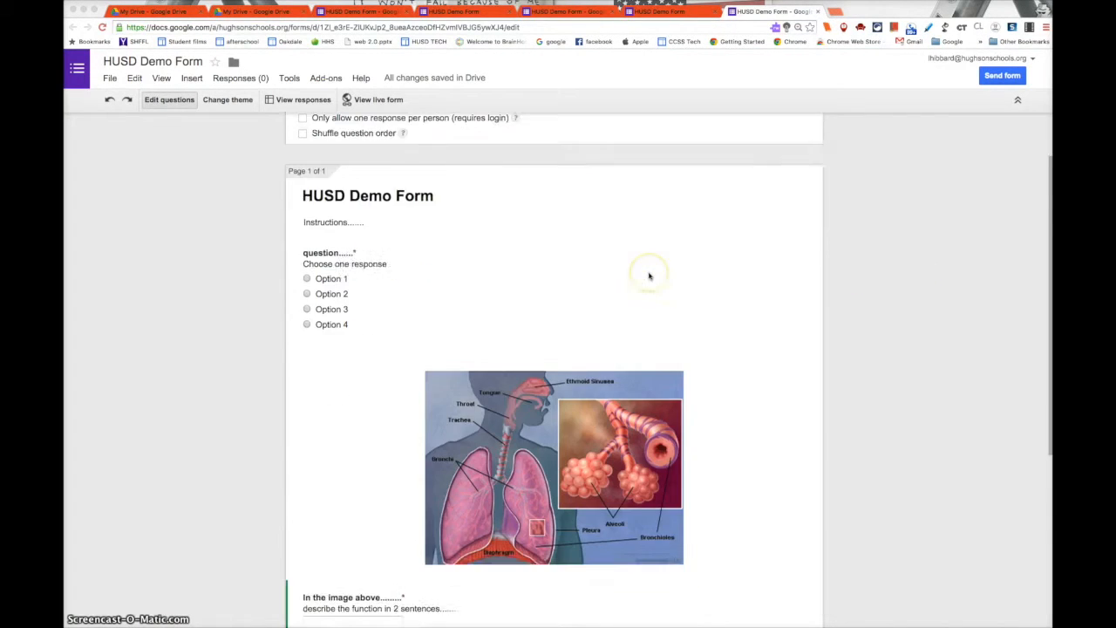
pyautogui.scroll(-3, 649, 275)
pyautogui.scroll(7, 688, 331)
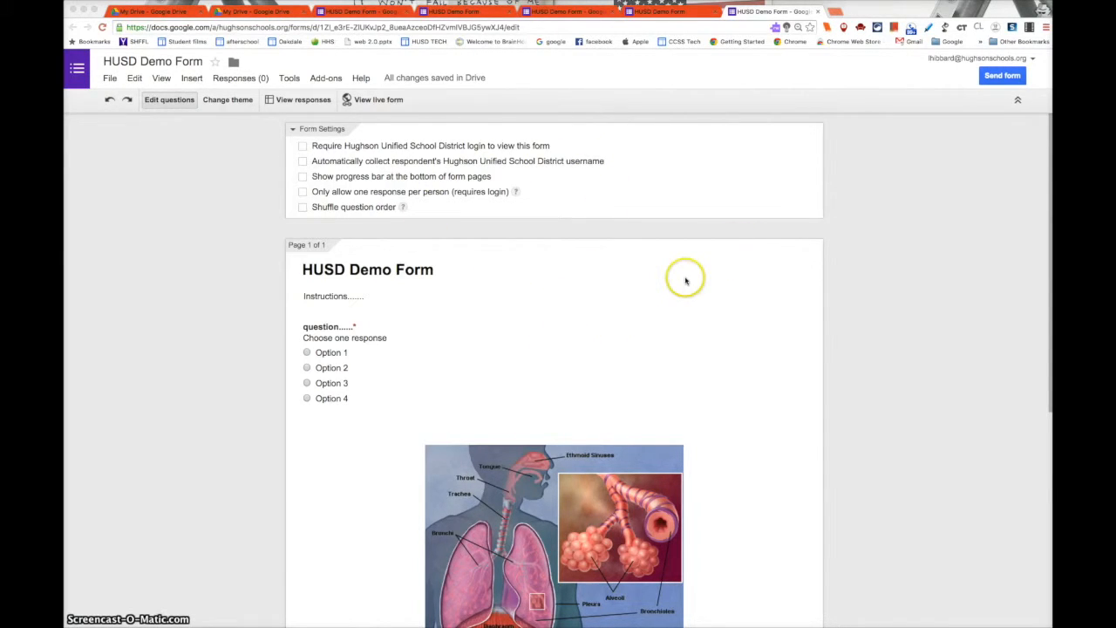
pyautogui.scroll(-10, 688, 279)
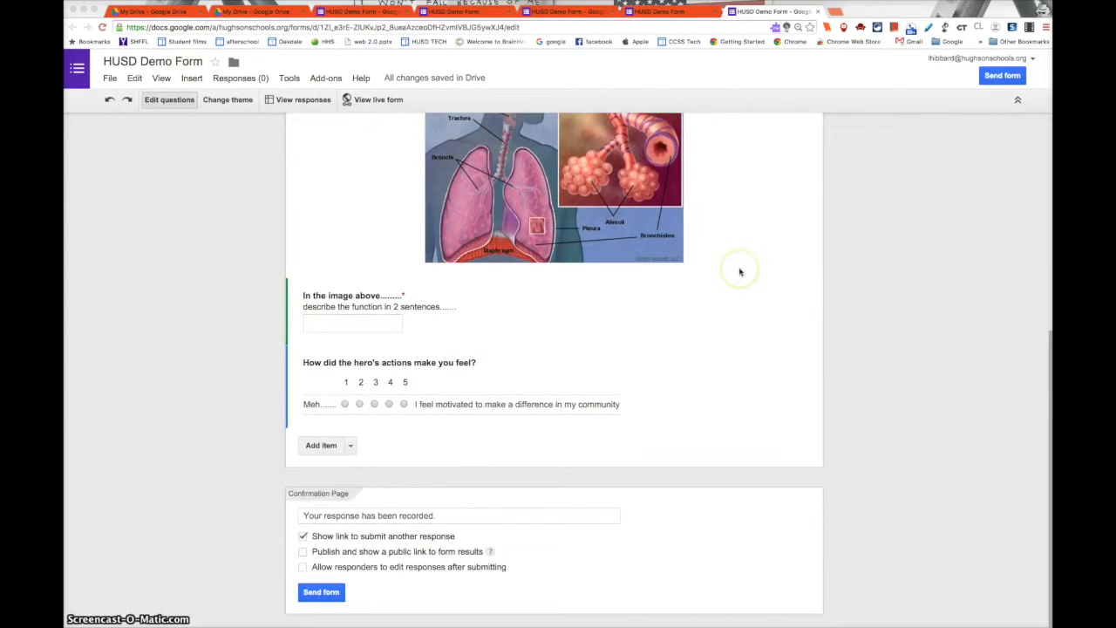
pyautogui.scroll(10, 740, 272)
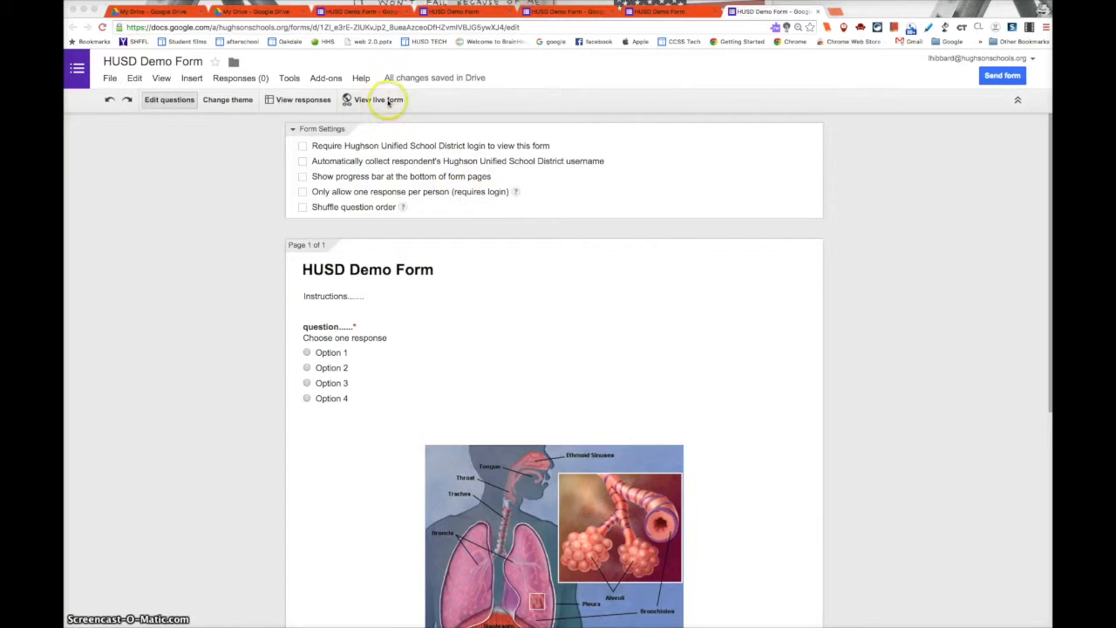
pyautogui.scroll(-5, 370, 102)
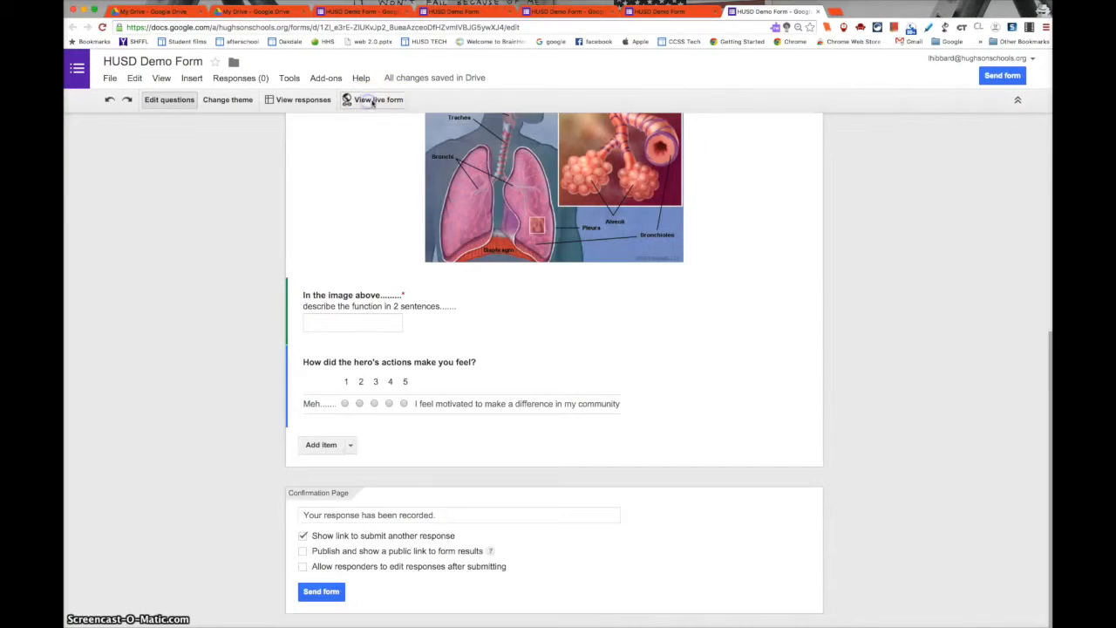
# - Open the live form and select its web address
pyautogui.click(378, 101)
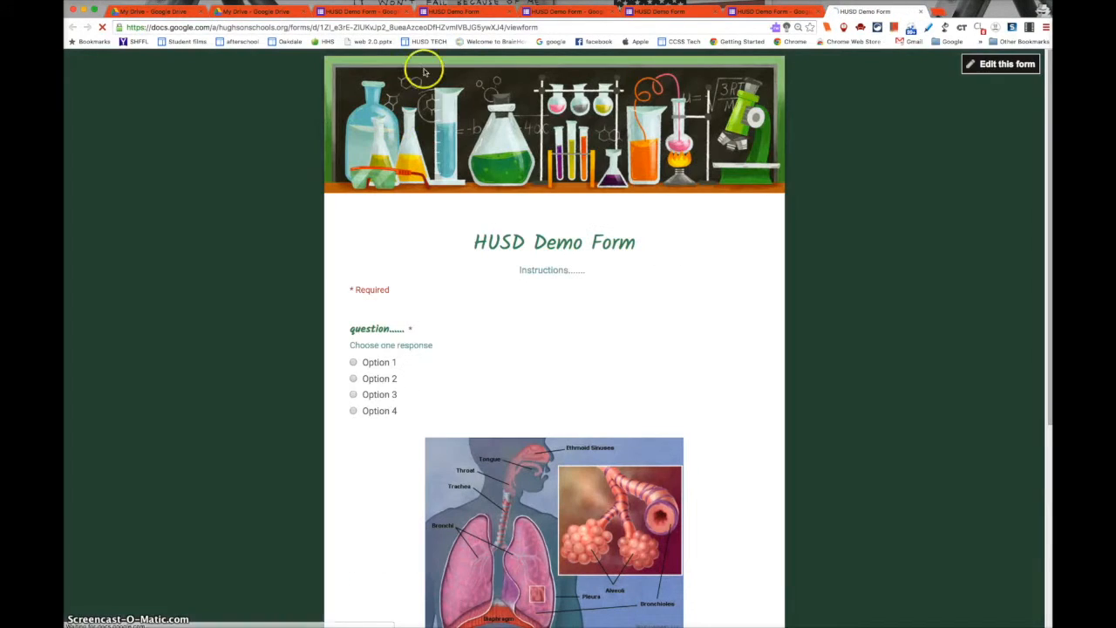
pyautogui.click(328, 26)
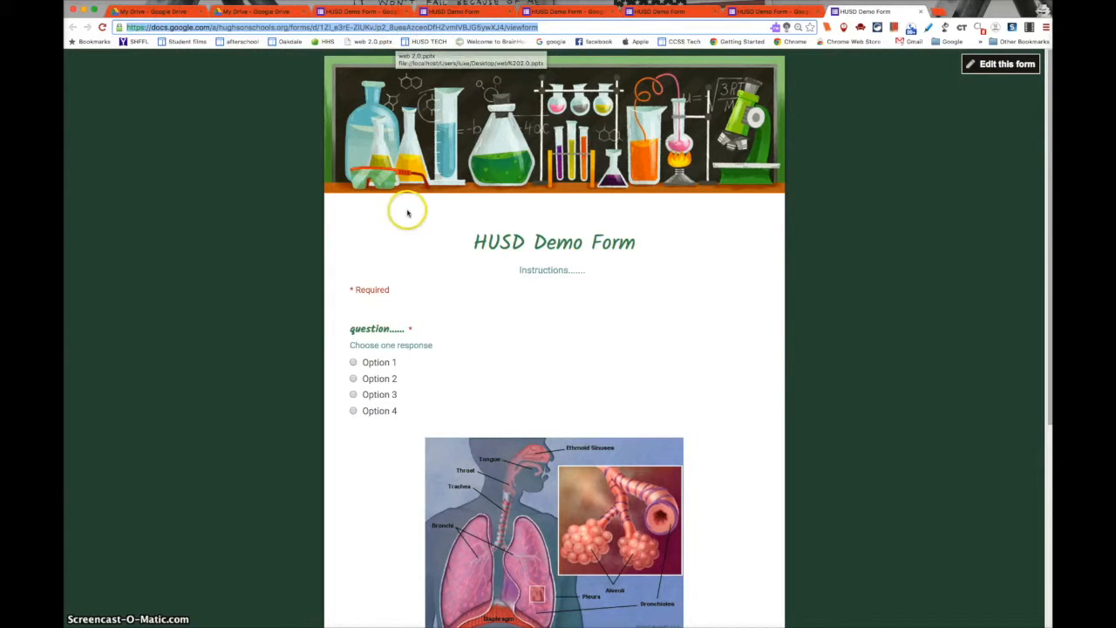
# - Submit a test response with Option 1, the text answer "Answer....." and rating 2, and close the live form
pyautogui.scroll(-3, 446, 230)
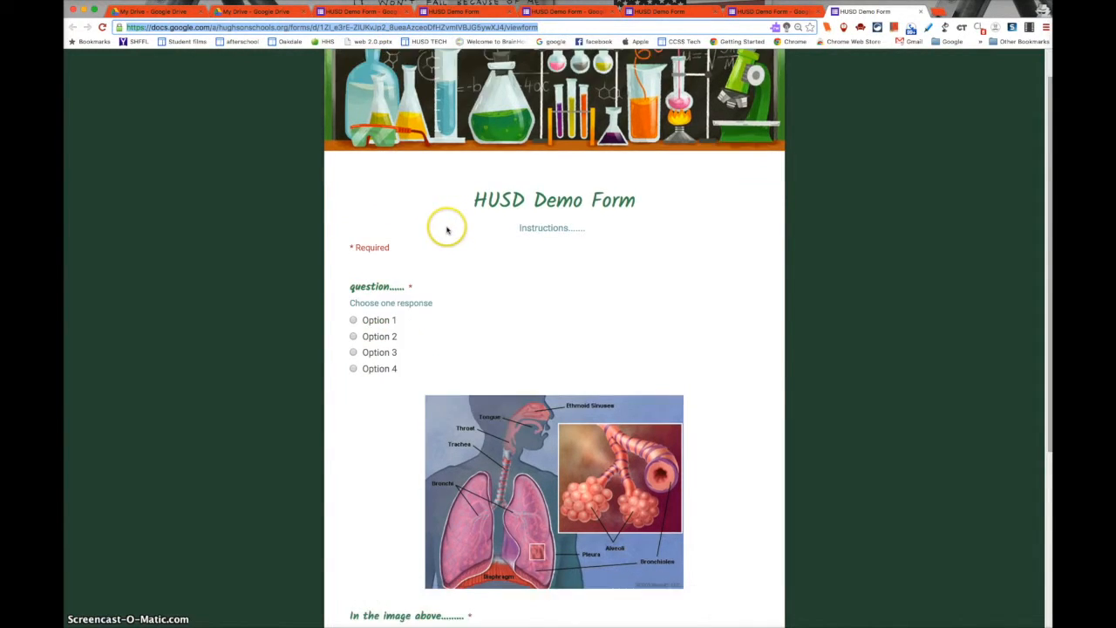
pyautogui.click(353, 260)
pyautogui.scroll(-3, 404, 292)
pyautogui.click(388, 440)
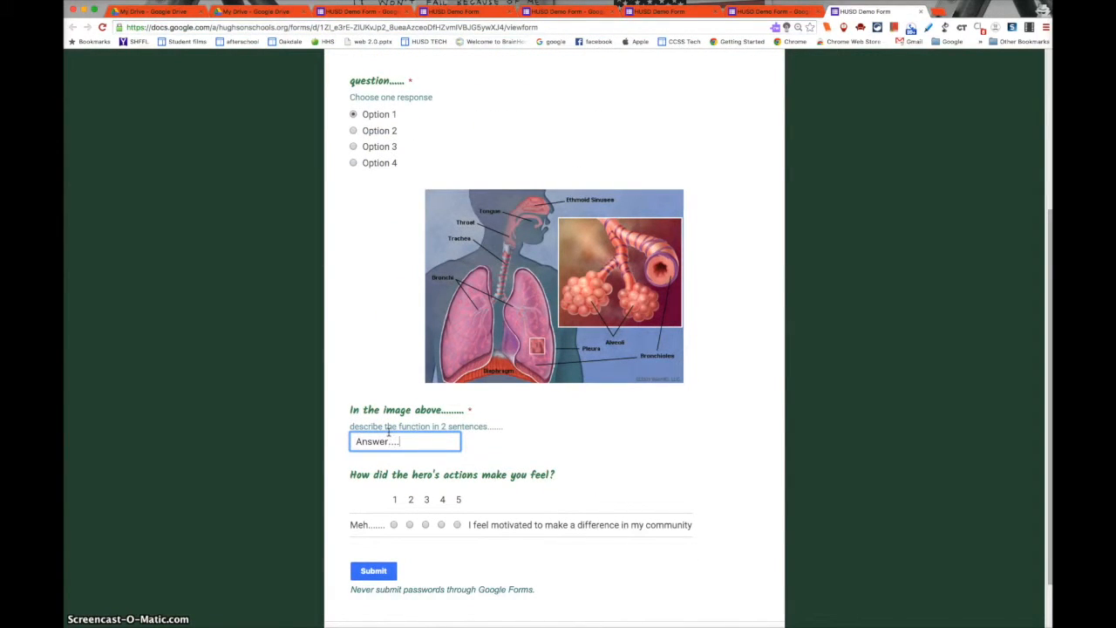
pyautogui.click(410, 524)
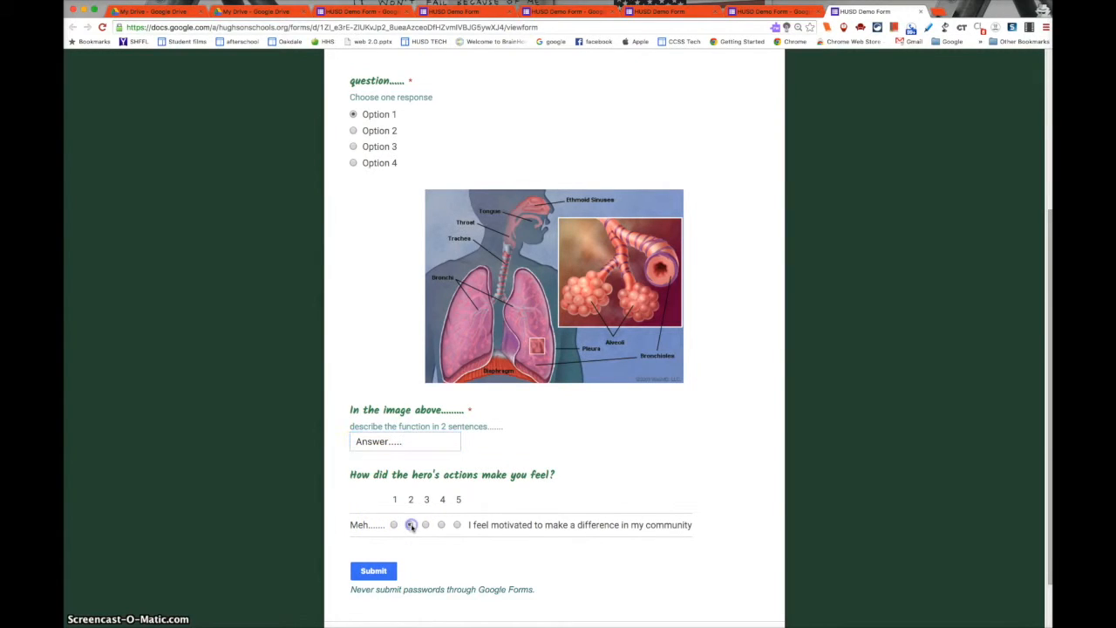
pyautogui.click(373, 572)
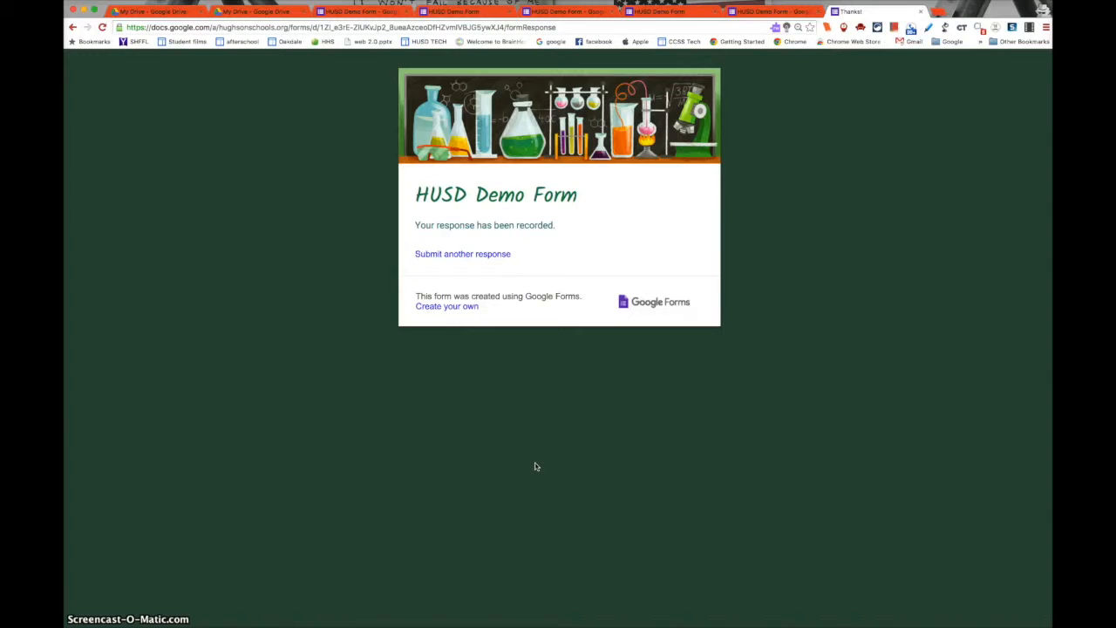
pyautogui.press('super+w')
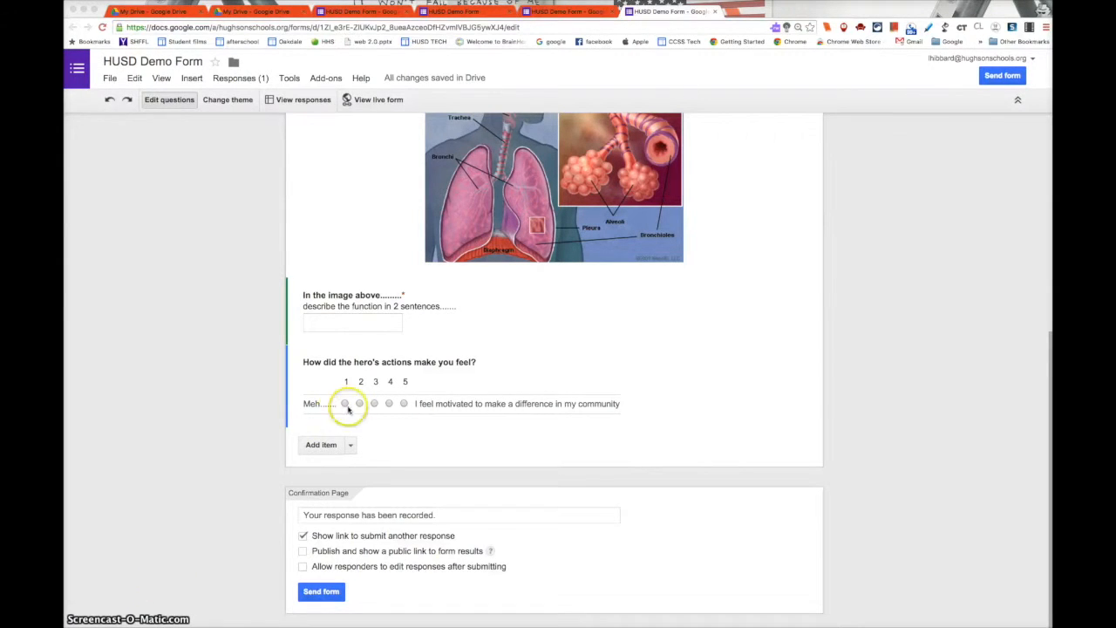
# - Open the spreadsheet of the form's responses from the form editor
pyautogui.scroll(3, 532, 353)
pyautogui.scroll(6, 541, 353)
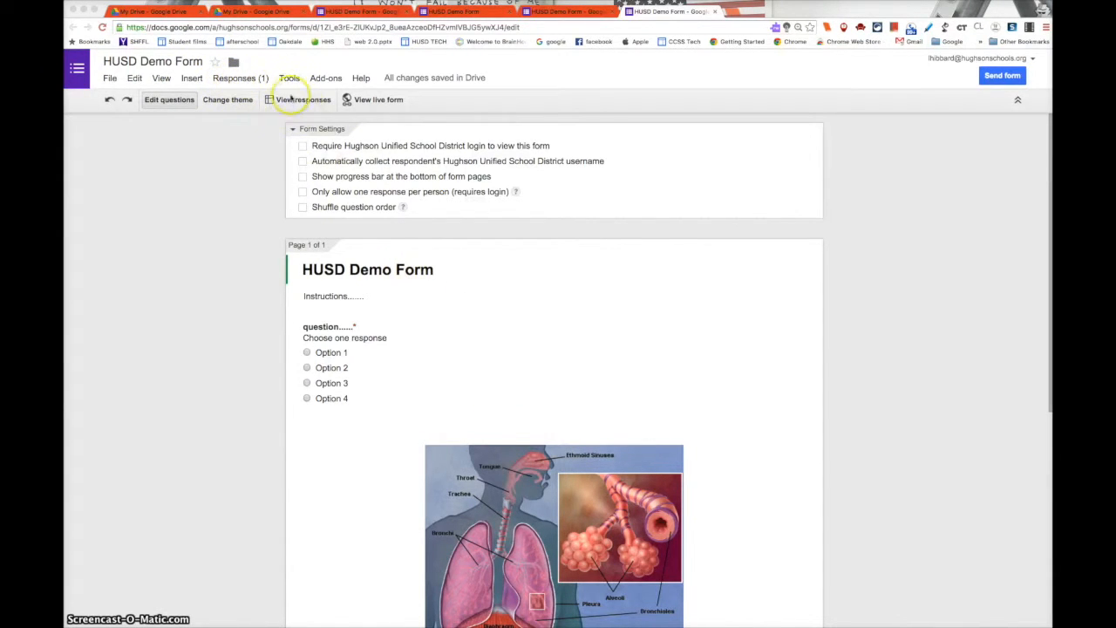
pyautogui.scroll(-5, 291, 103)
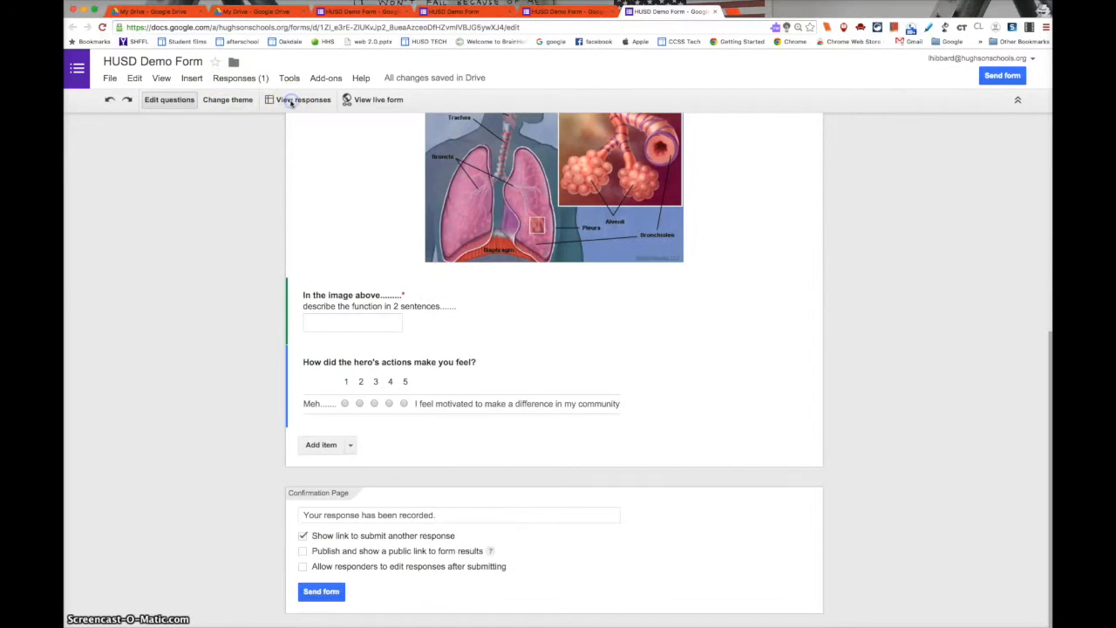
pyautogui.click(293, 102)
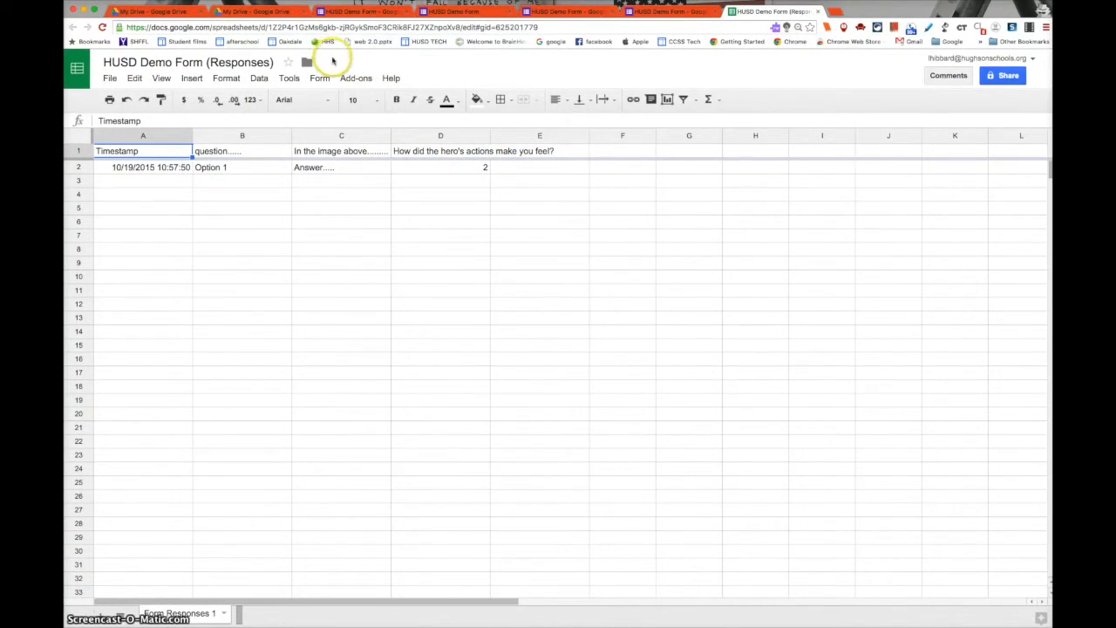
# - Locate the form's files in My Drive and view the "HUSD Demo Form (Responses)" spreadsheet from there
pyautogui.click(266, 12)
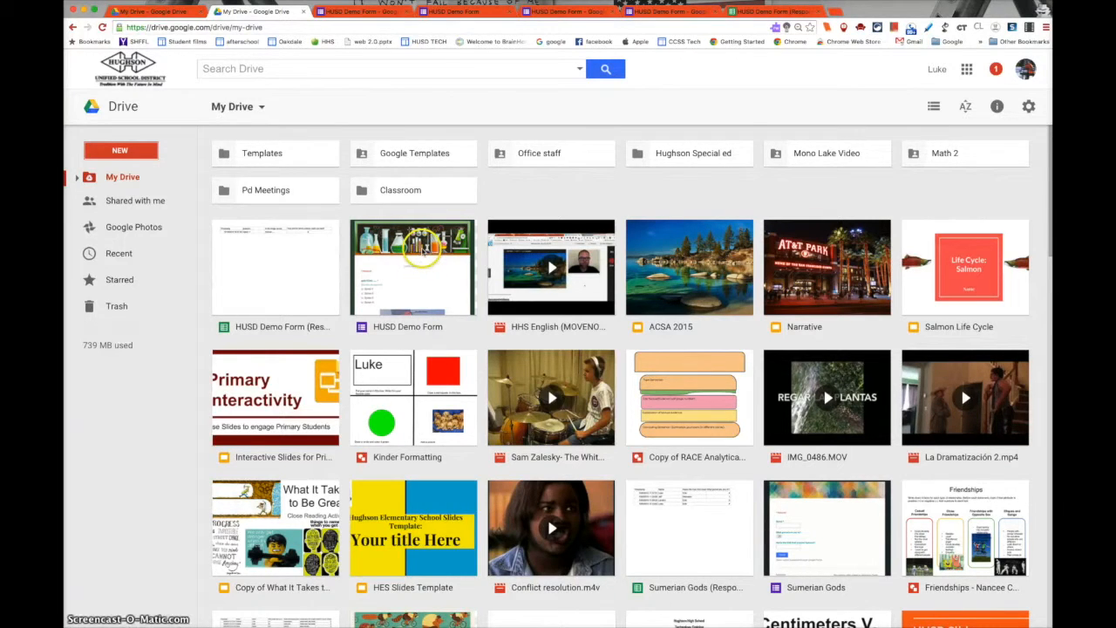
pyautogui.scroll(-1, 418, 261)
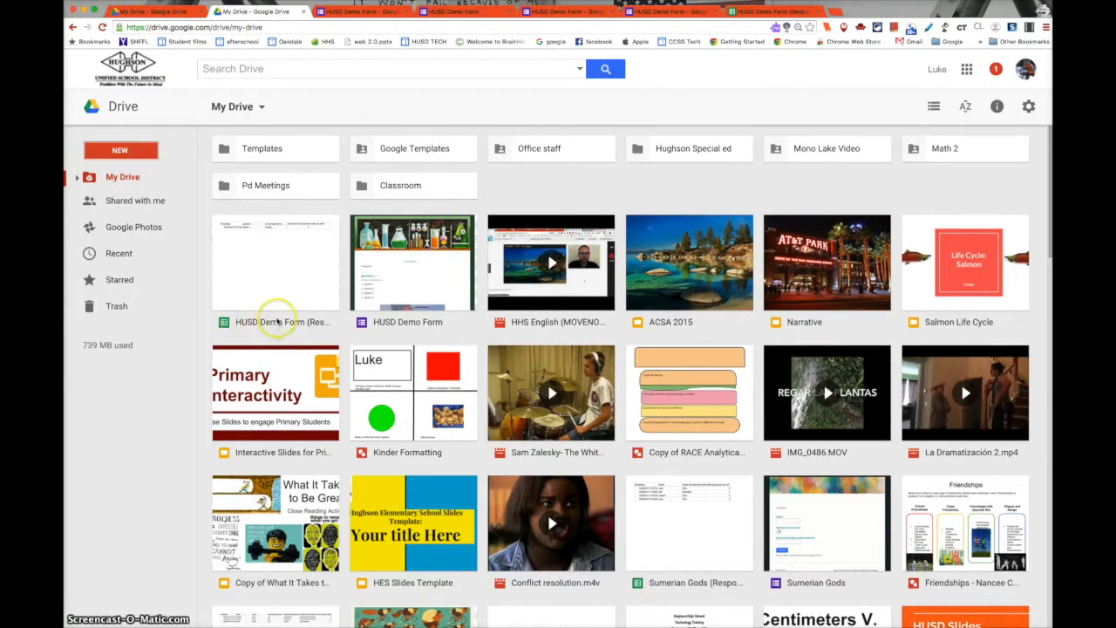
pyautogui.doubleClick(269, 260)
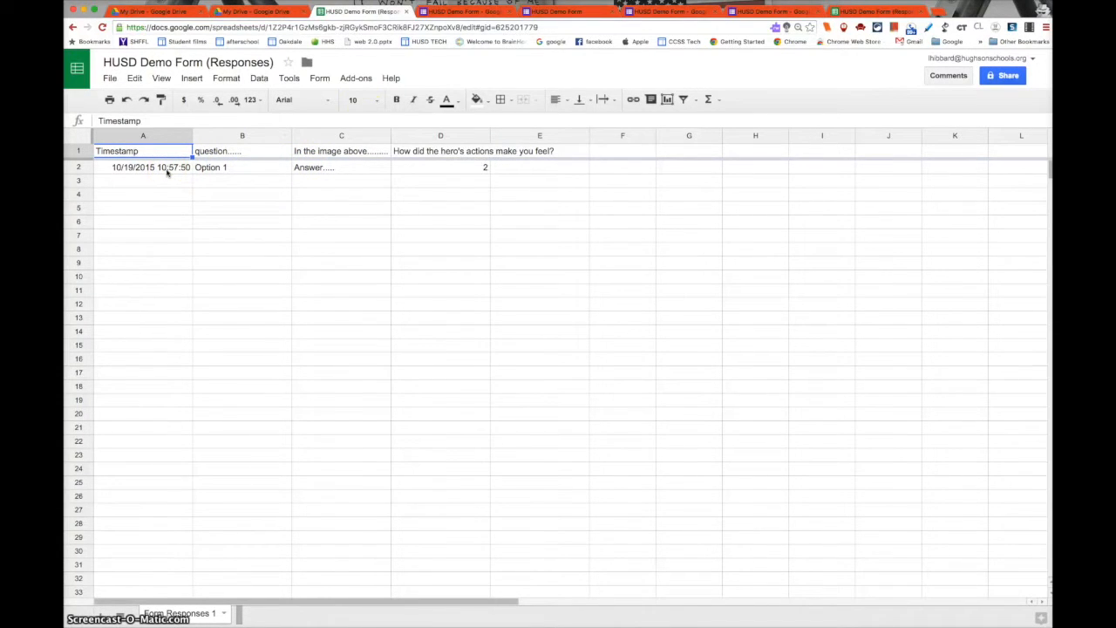
pyautogui.click(771, 11)
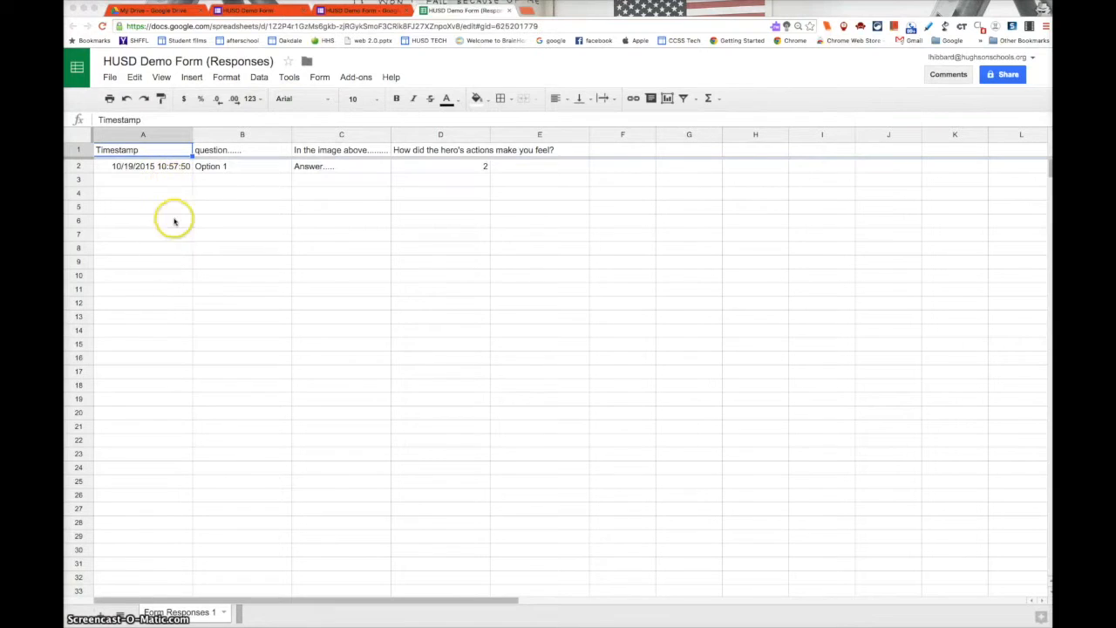
# - Look at the Flubaroo add-on's options for the responses sheet without enabling it
pyautogui.click(364, 76)
pyautogui.click(375, 99)
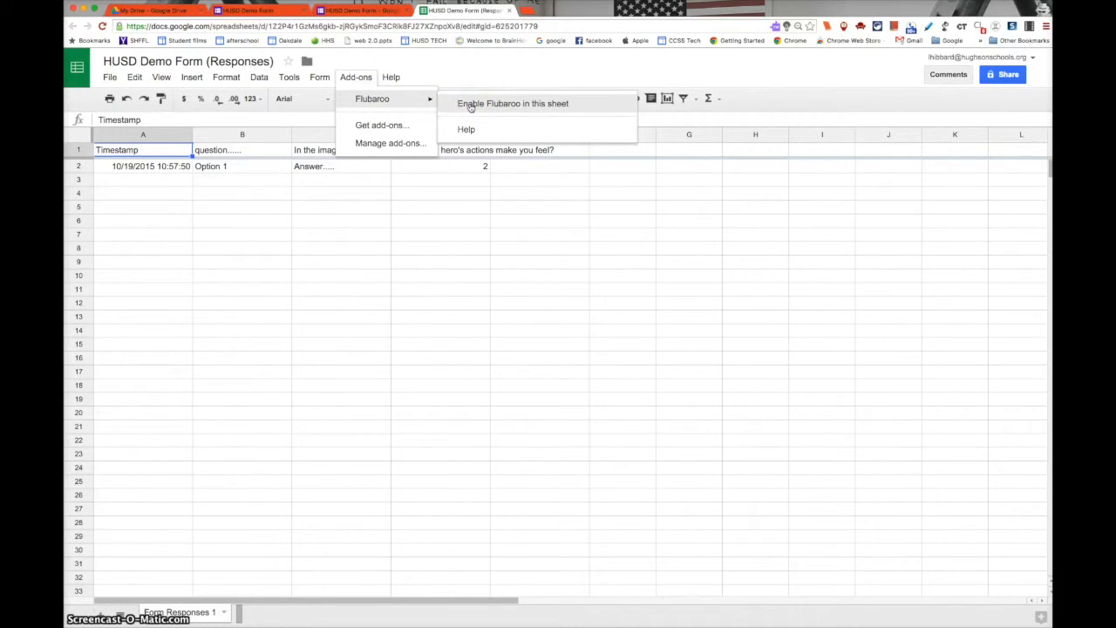
pyautogui.click(473, 67)
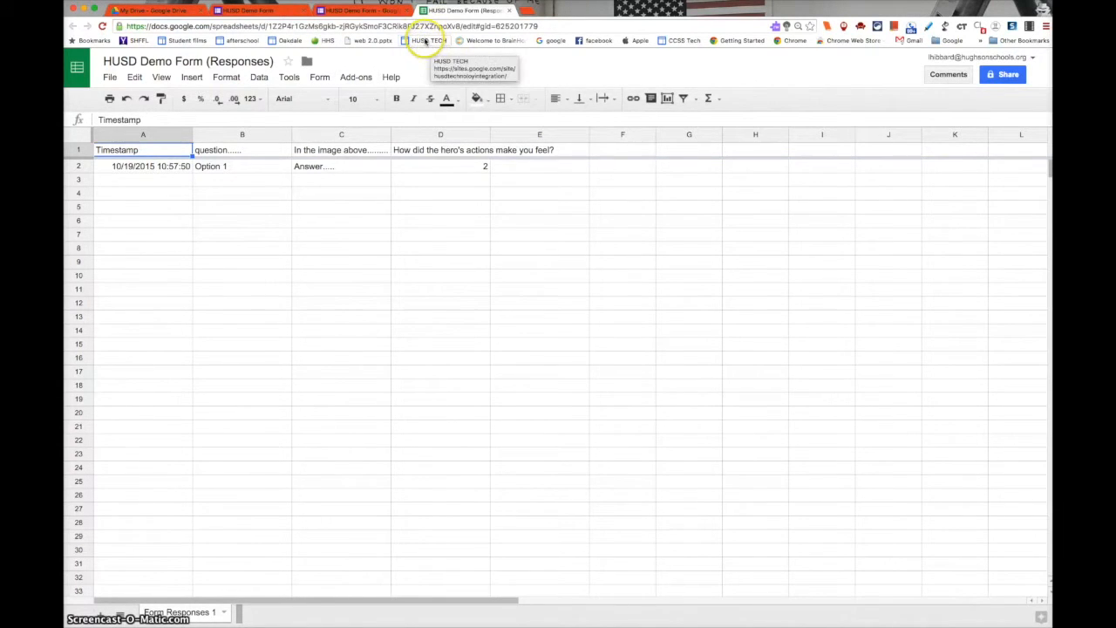
# - Open the HUSD Late Start page of the HUSD TECH site and view its embedded demo form
pyautogui.click(424, 41)
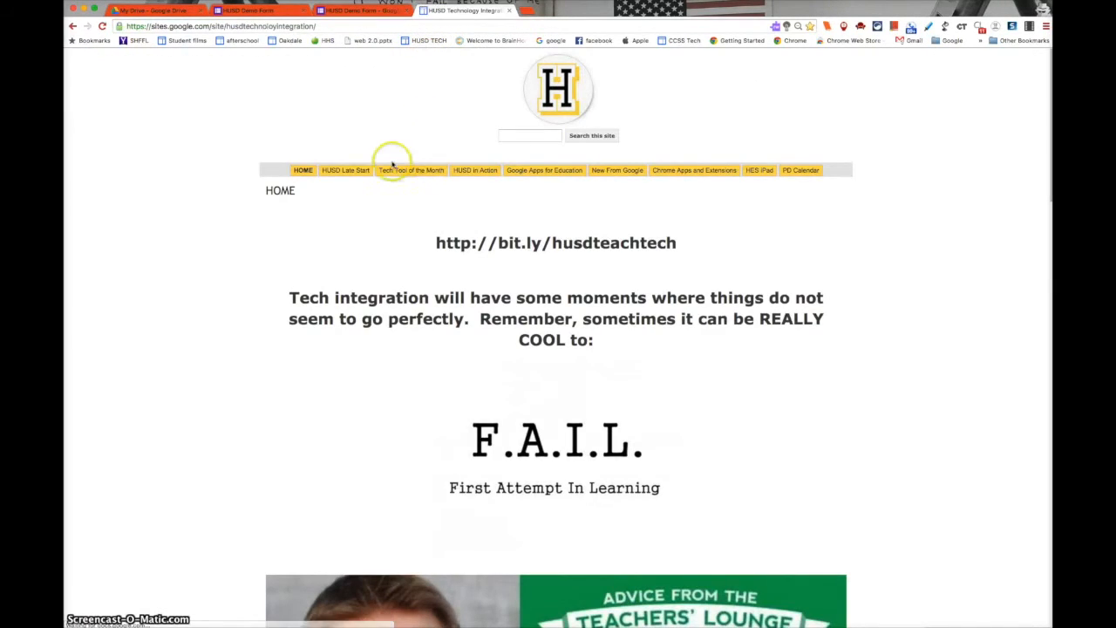
pyautogui.click(346, 171)
pyautogui.scroll(-6, 436, 224)
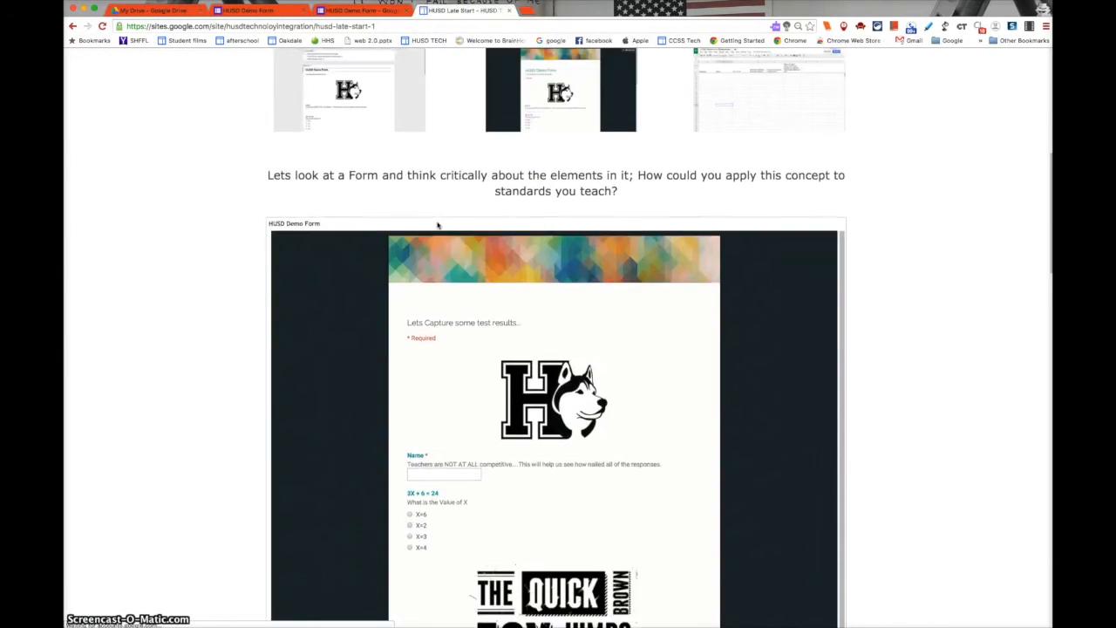
# - Open the Add-ons subpage from the HUSD Late Start page
pyautogui.scroll(-10, 437, 225)
pyautogui.click(452, 225)
pyautogui.click(562, 266)
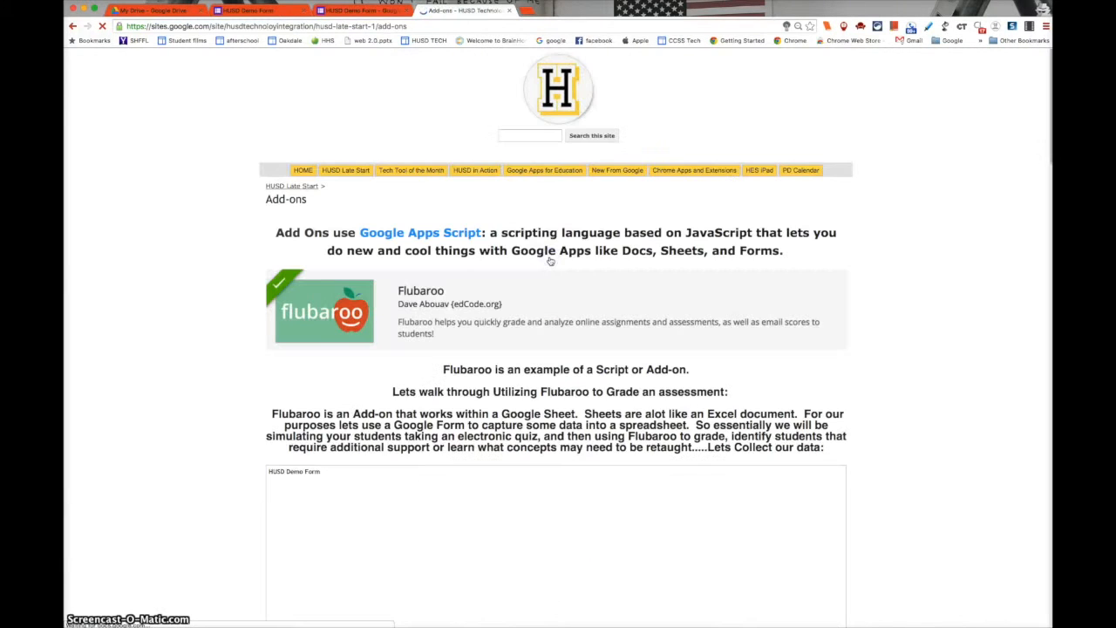
# - Review the Add-ons page's walkthrough on installing Flubaroo and grading an assessment, and return to its beginning
pyautogui.click(478, 237)
pyautogui.scroll(-10, 500, 245)
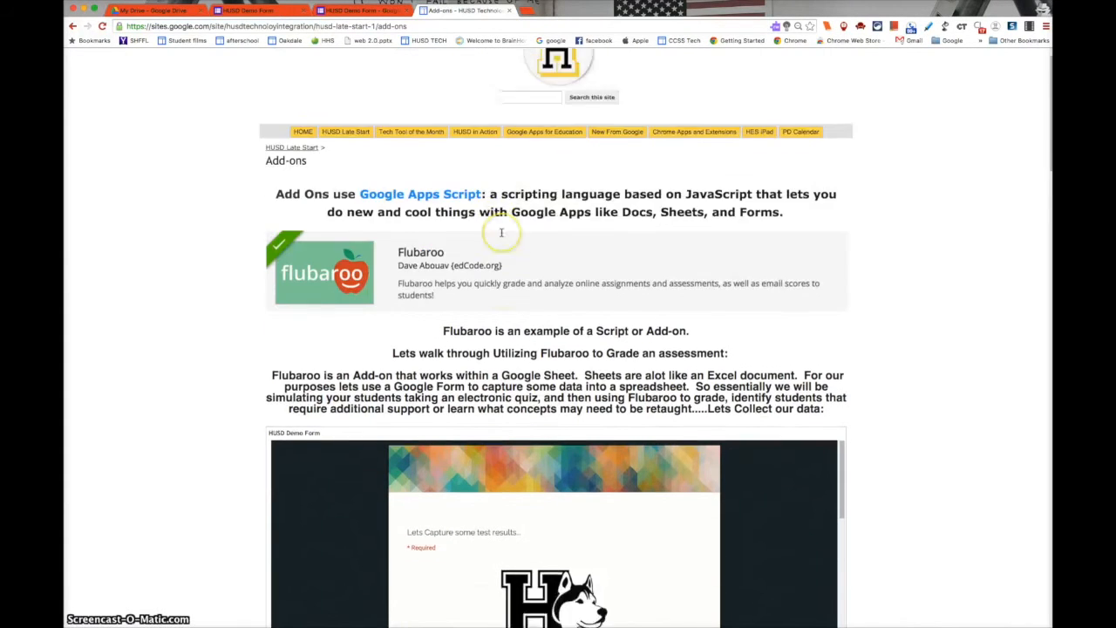
pyautogui.scroll(-15, 486, 307)
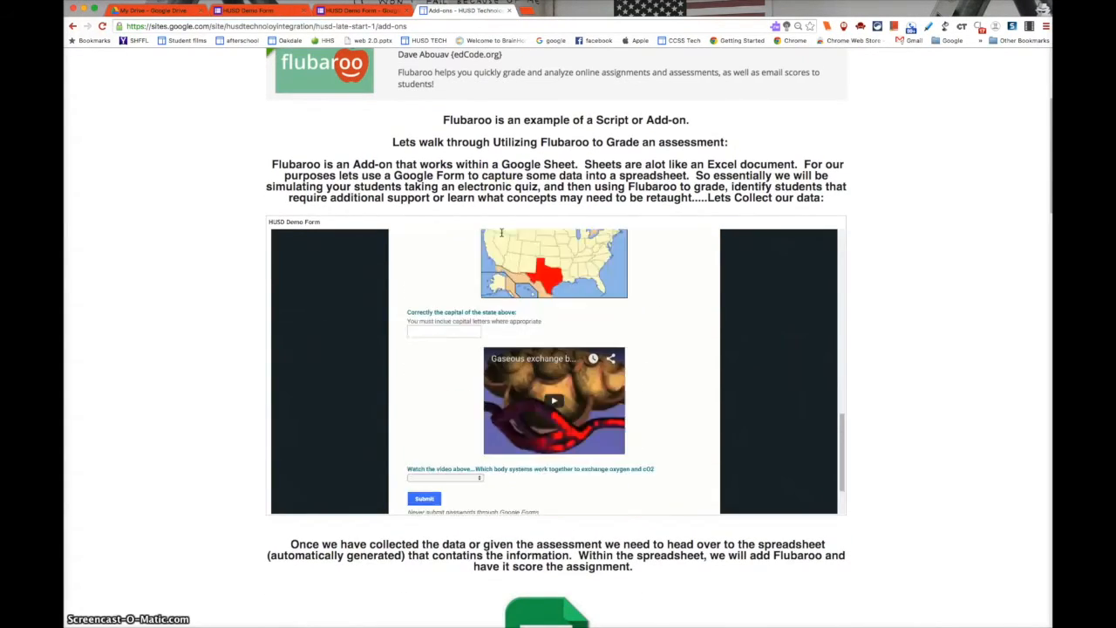
pyautogui.scroll(-7, 486, 307)
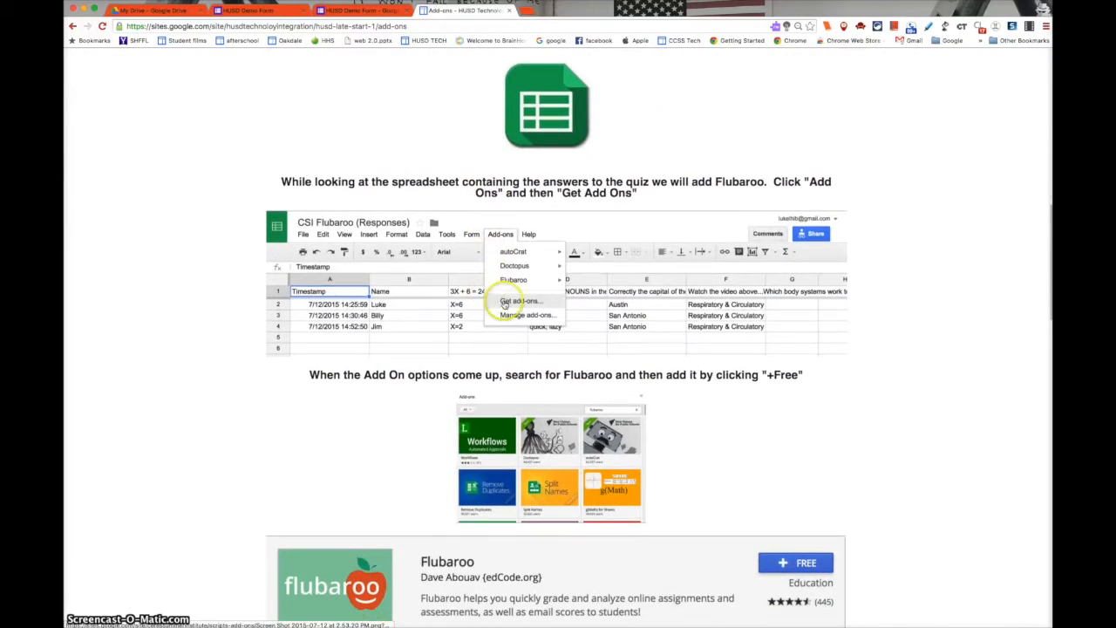
pyautogui.scroll(-6, 503, 305)
pyautogui.scroll(-9, 503, 305)
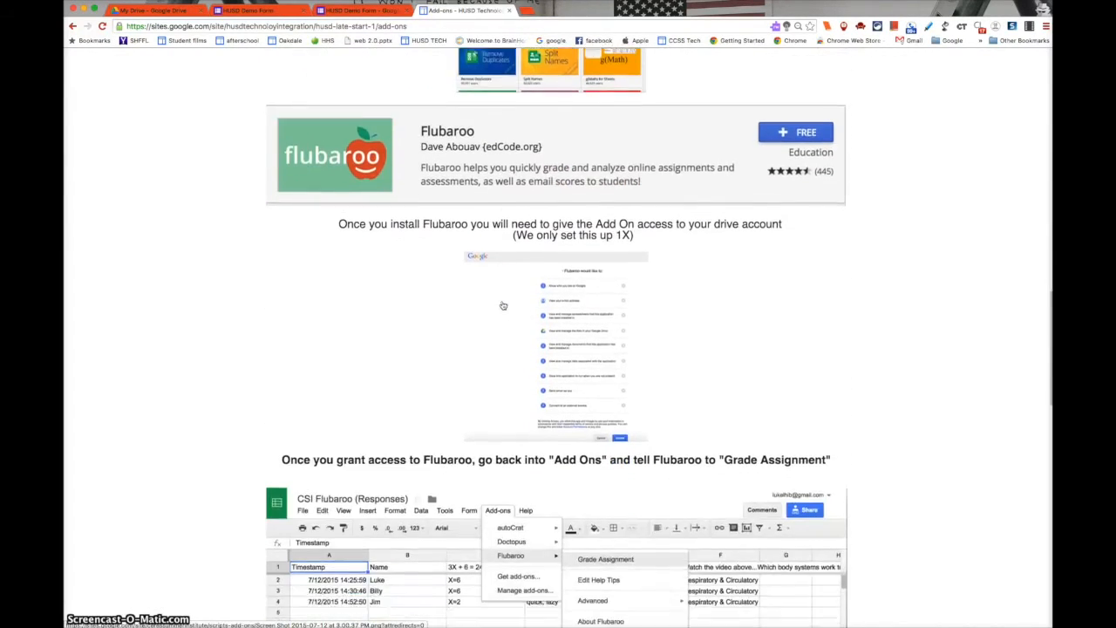
pyautogui.scroll(-7, 503, 307)
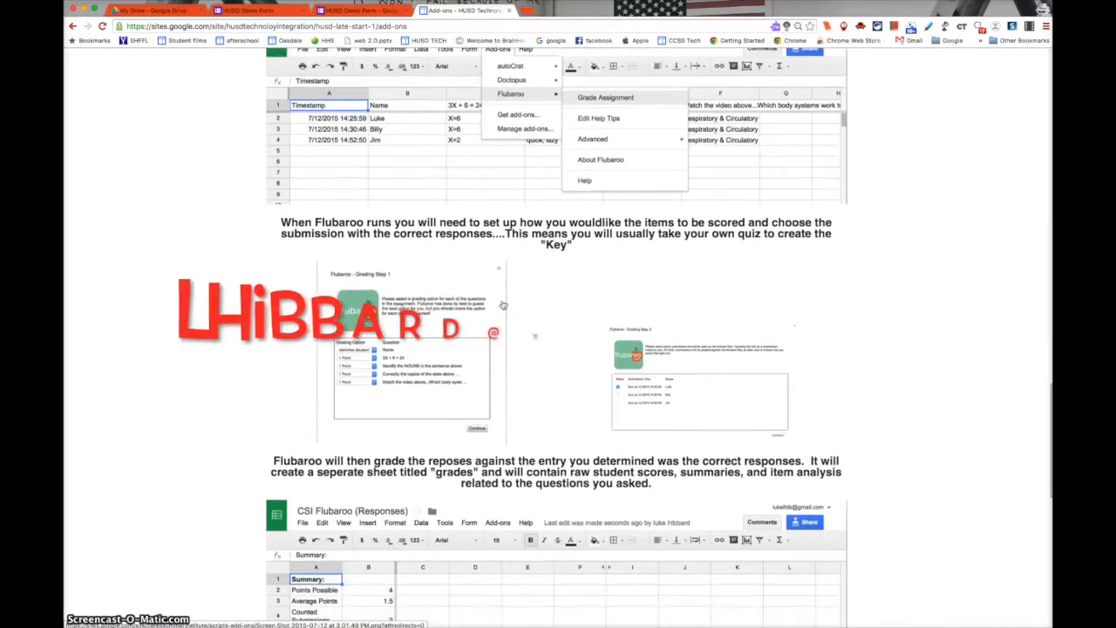
pyautogui.scroll(20, 555, 338)
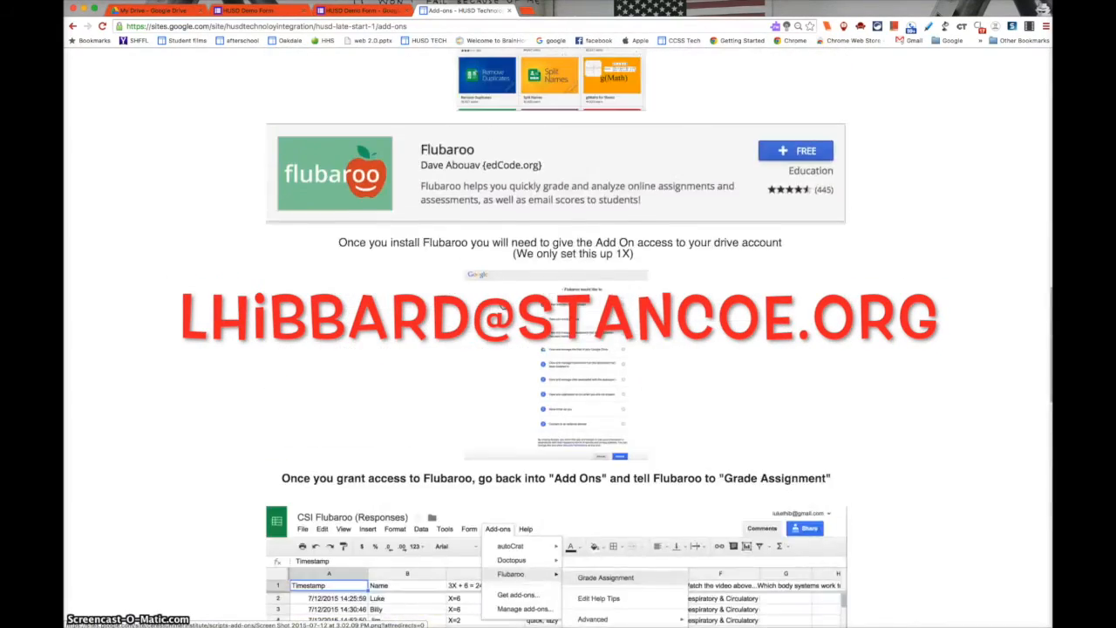
pyautogui.scroll(9, 555, 337)
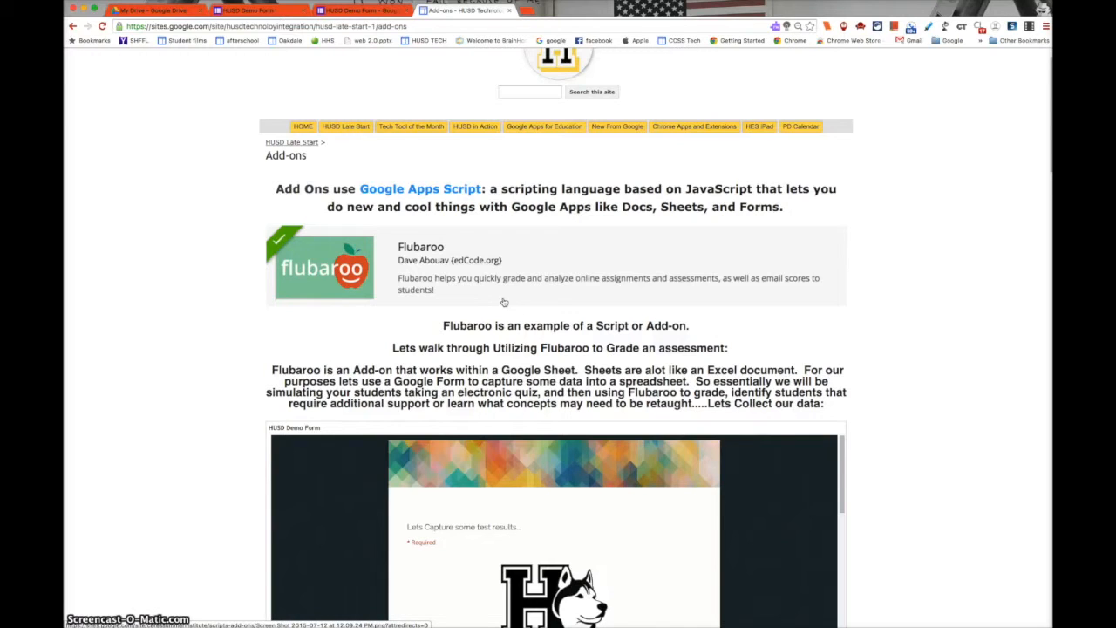
pyautogui.scroll(1, 503, 302)
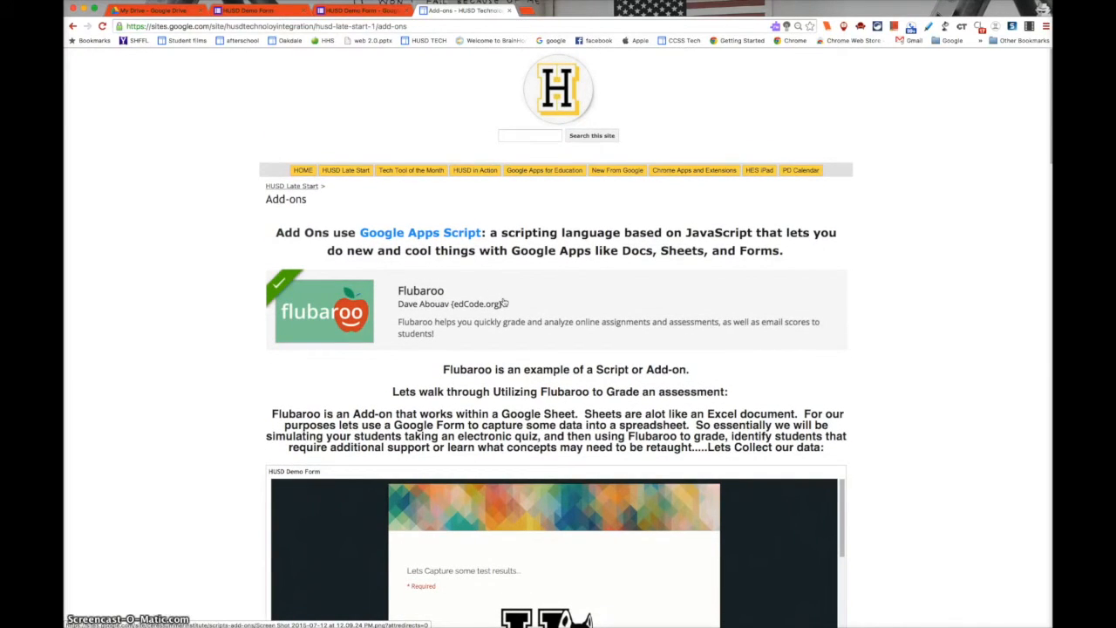